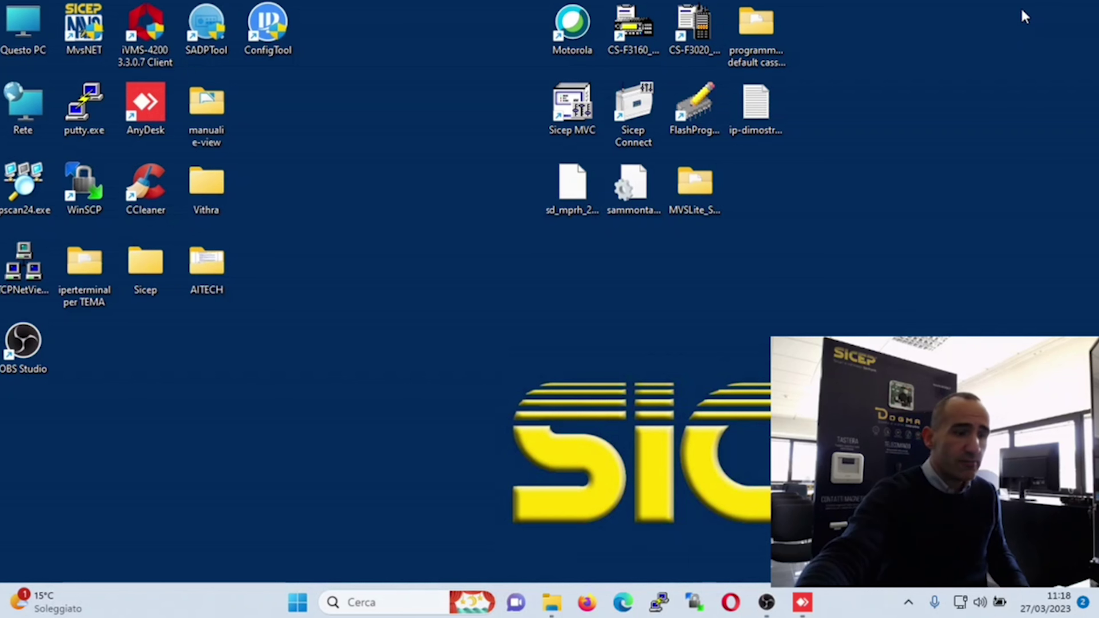
Step: Connect to the first favourite remote device in AnyDesk and log in to the AI Tech account with its password
{"action": "left_click", "coordinate": [801, 602]}
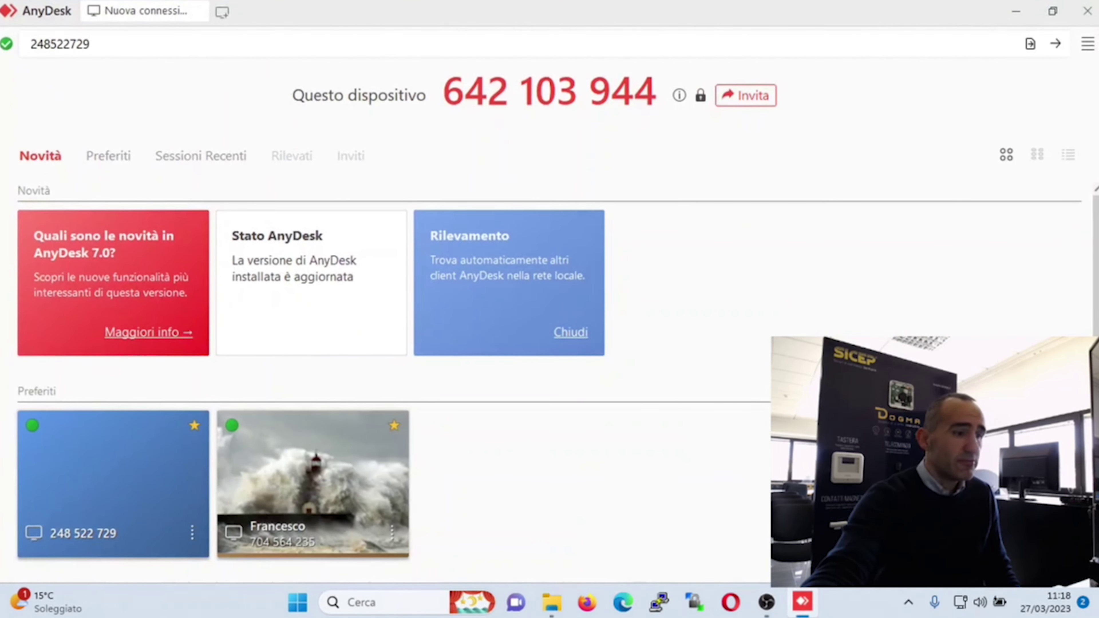
{"action": "left_click", "coordinate": [137, 452]}
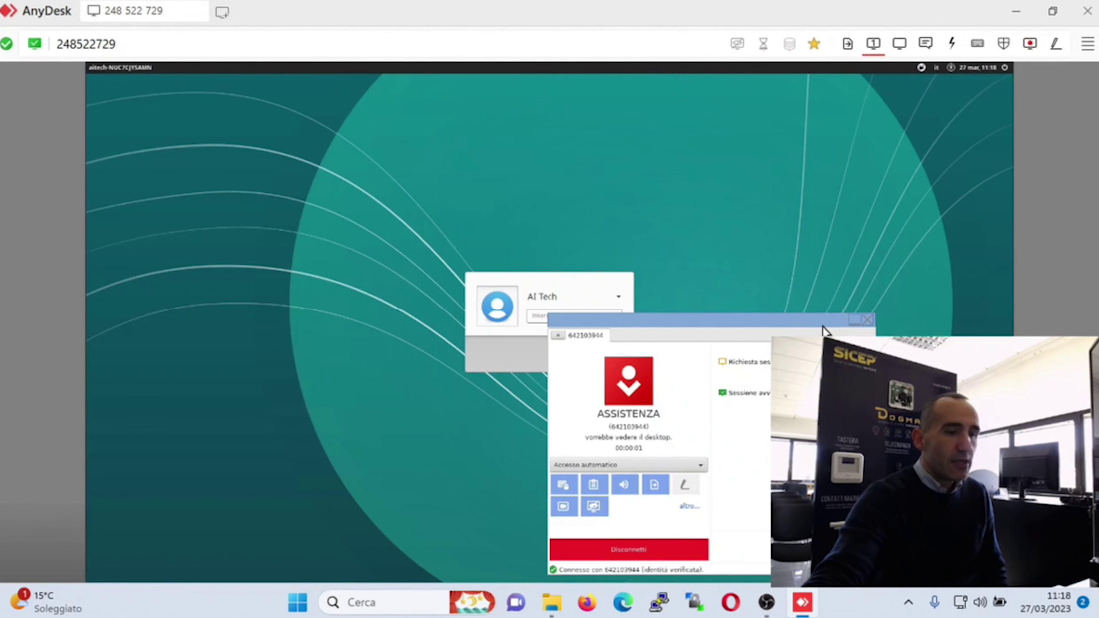
{"action": "left_click", "coordinate": [853, 320]}
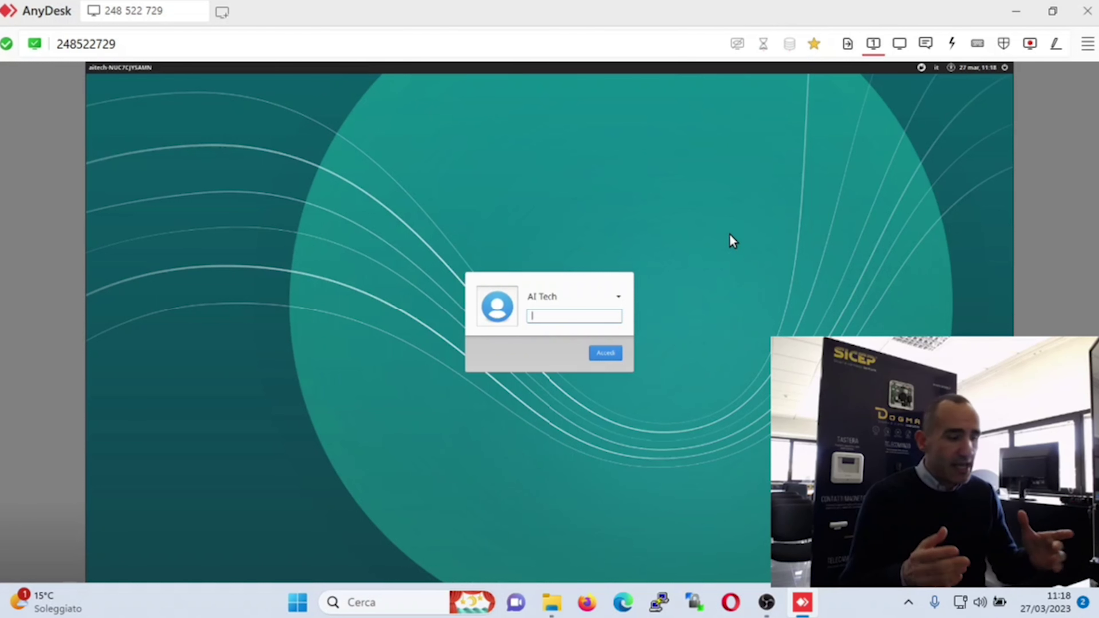
{"action": "type", "text": "******"}
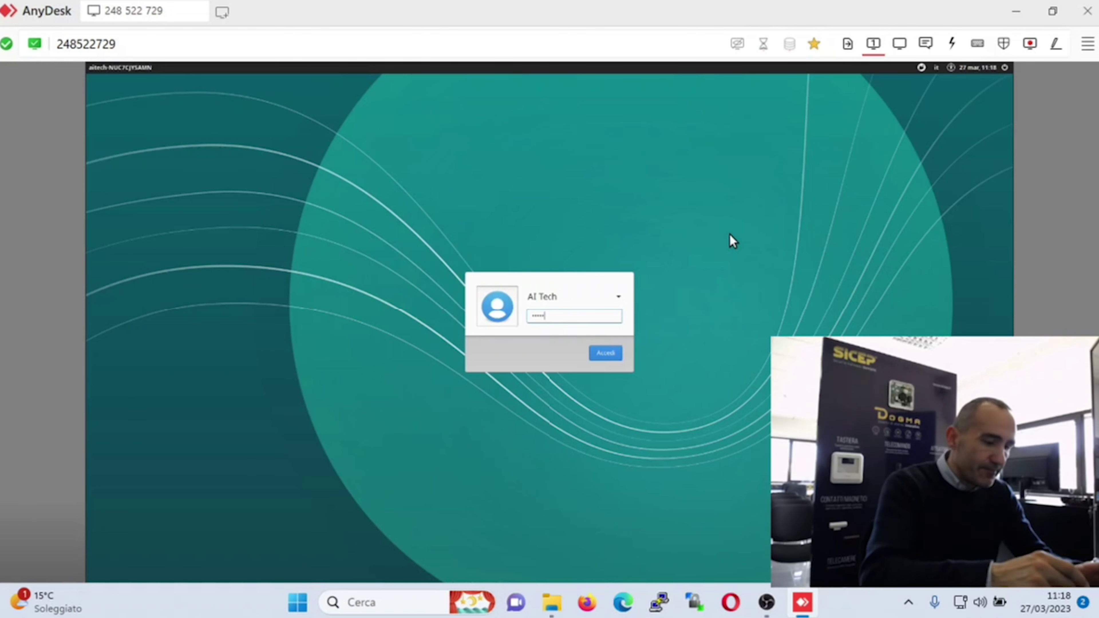
{"action": "key", "text": "Return"}
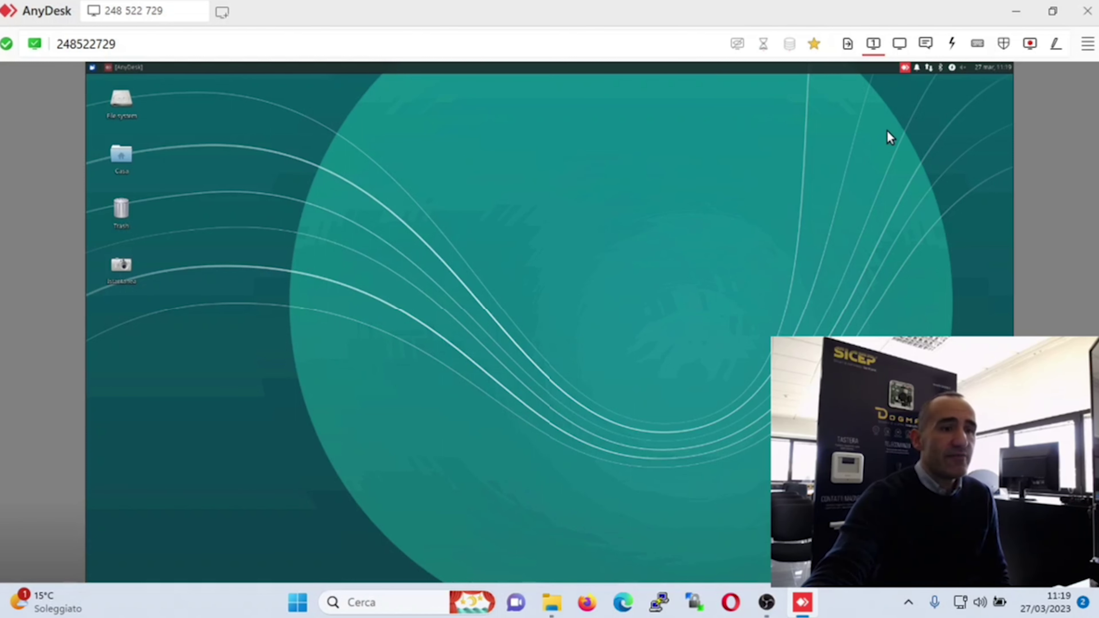
Step: Examine the IPv4 settings of Wired connection 1 in the network connections, and close them without saving
{"action": "left_click", "coordinate": [929, 67]}
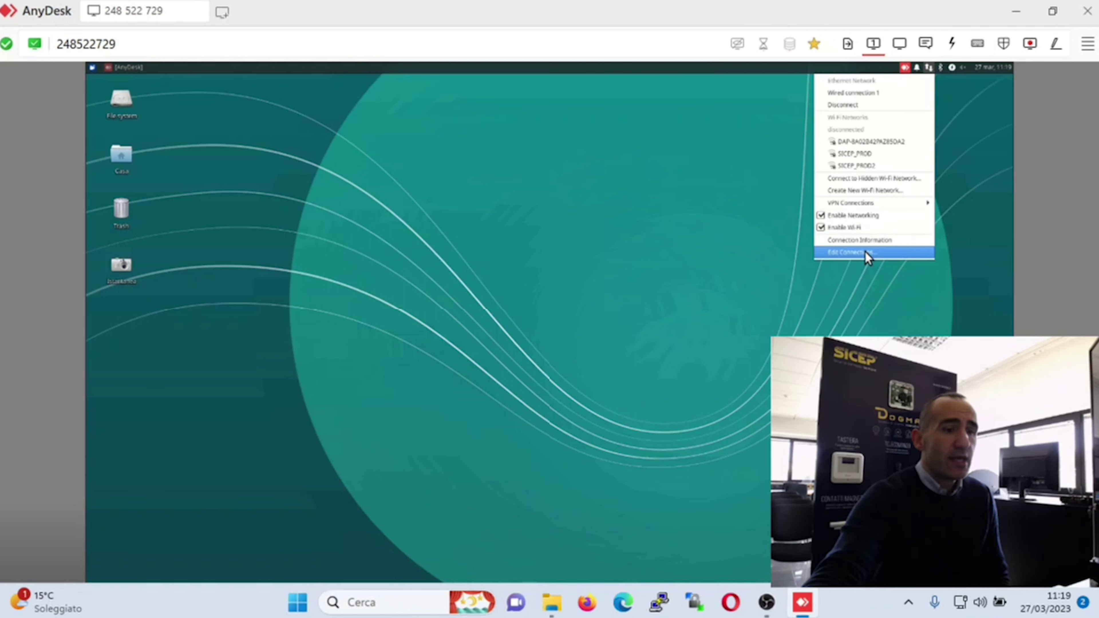
{"action": "left_click", "coordinate": [886, 252]}
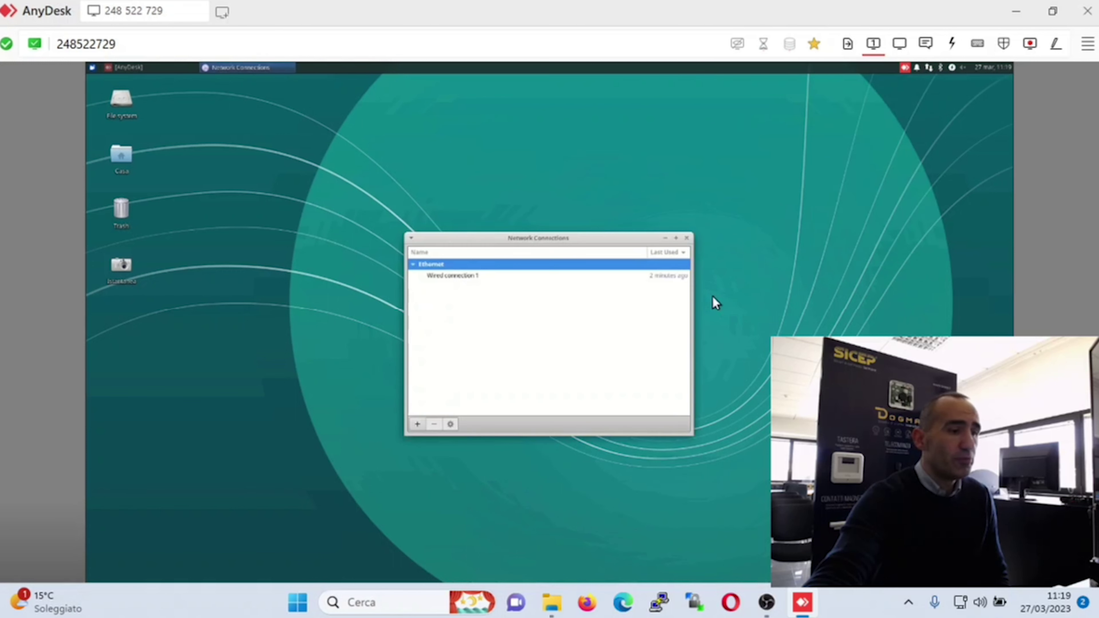
{"action": "left_click", "coordinate": [480, 280]}
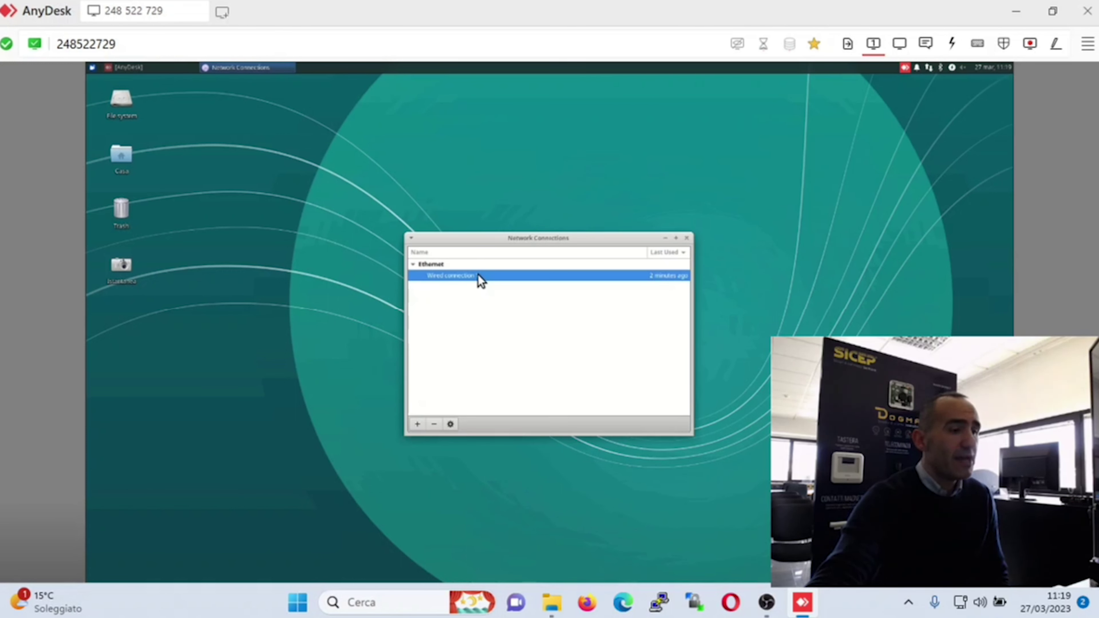
{"action": "double_click", "coordinate": [479, 278]}
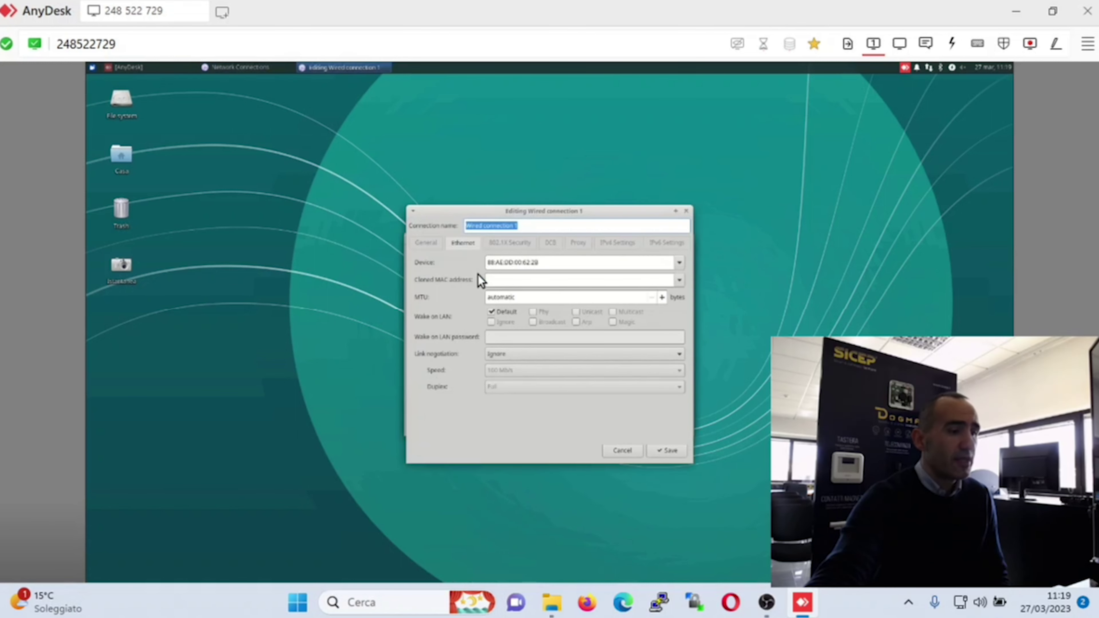
{"action": "left_click", "coordinate": [616, 244]}
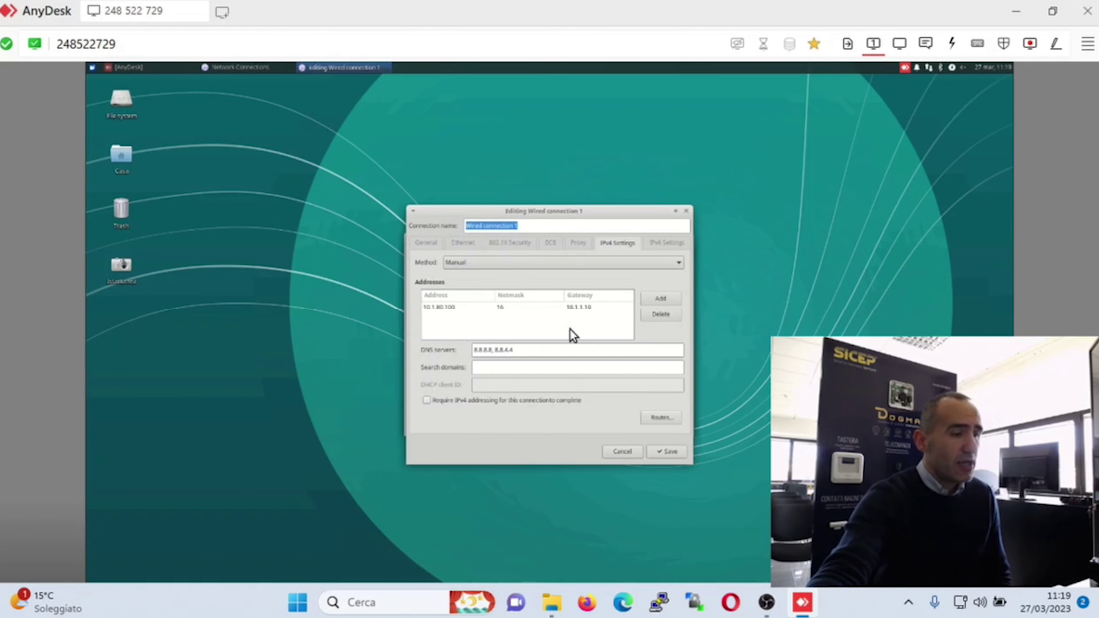
{"action": "left_click", "coordinate": [459, 309]}
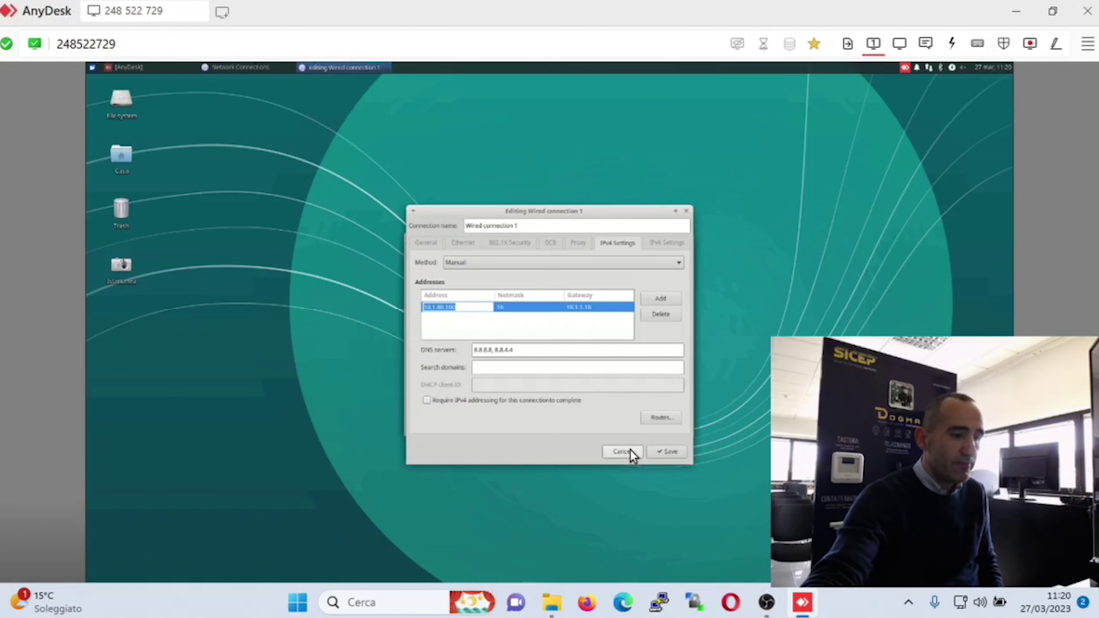
{"action": "left_click", "coordinate": [621, 451]}
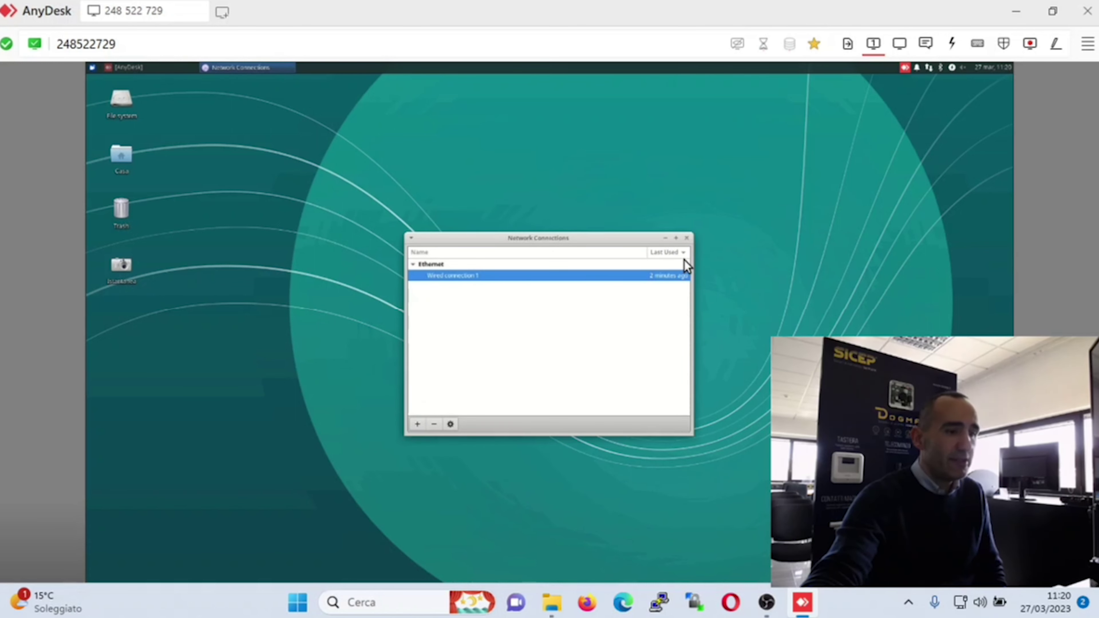
{"action": "left_click", "coordinate": [686, 237]}
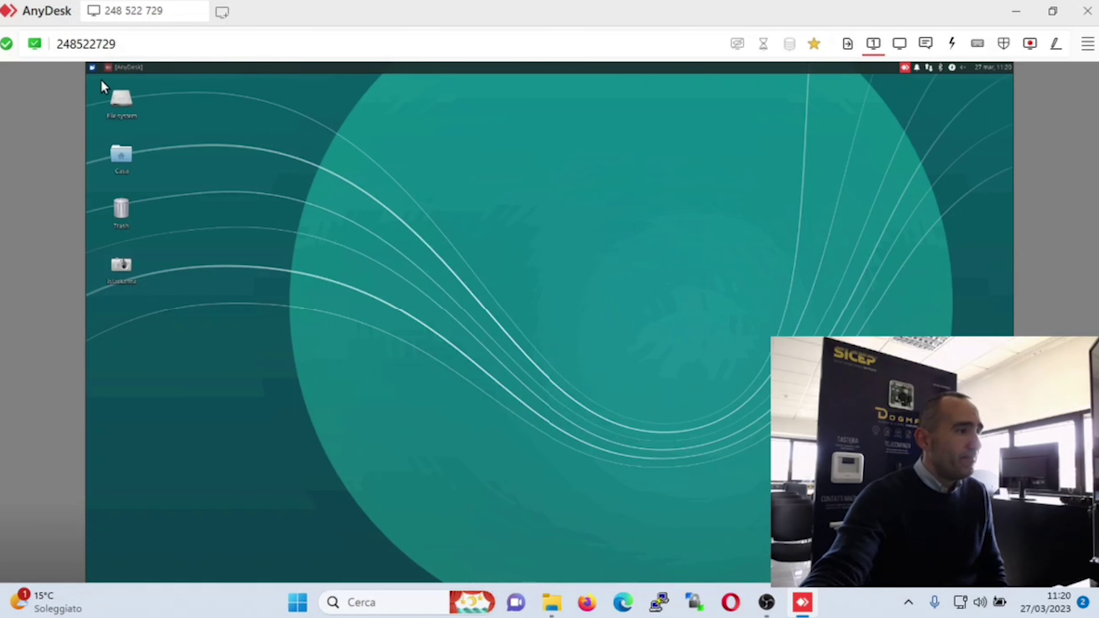
Step: Launch Firefox on the remote machine and load the local server page at 127.0.0.1
{"action": "left_click", "coordinate": [93, 67]}
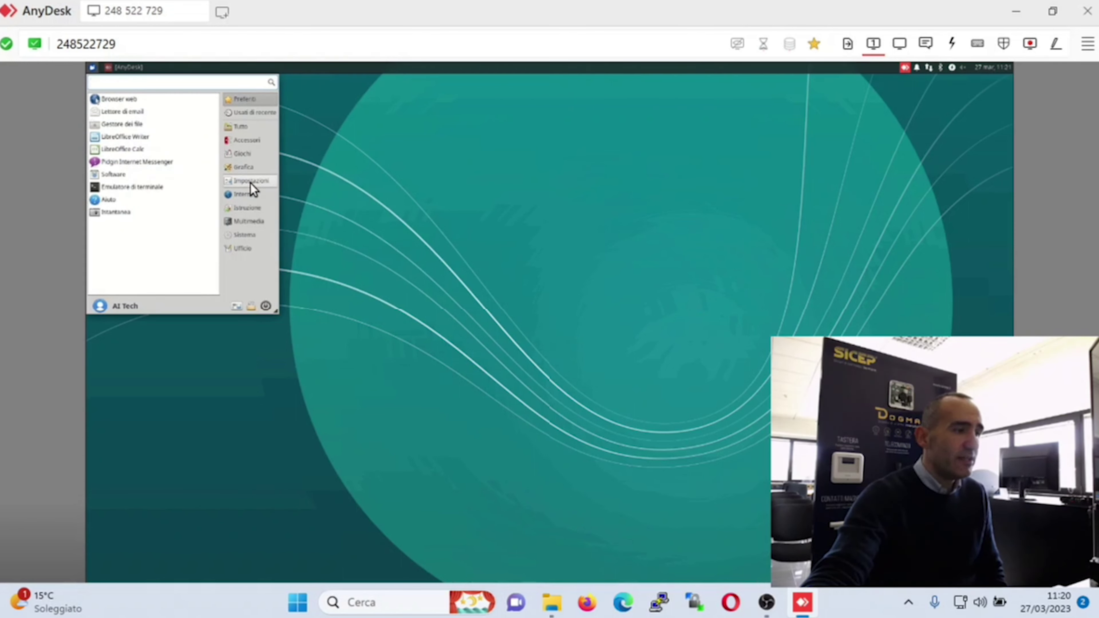
{"action": "left_click", "coordinate": [252, 193]}
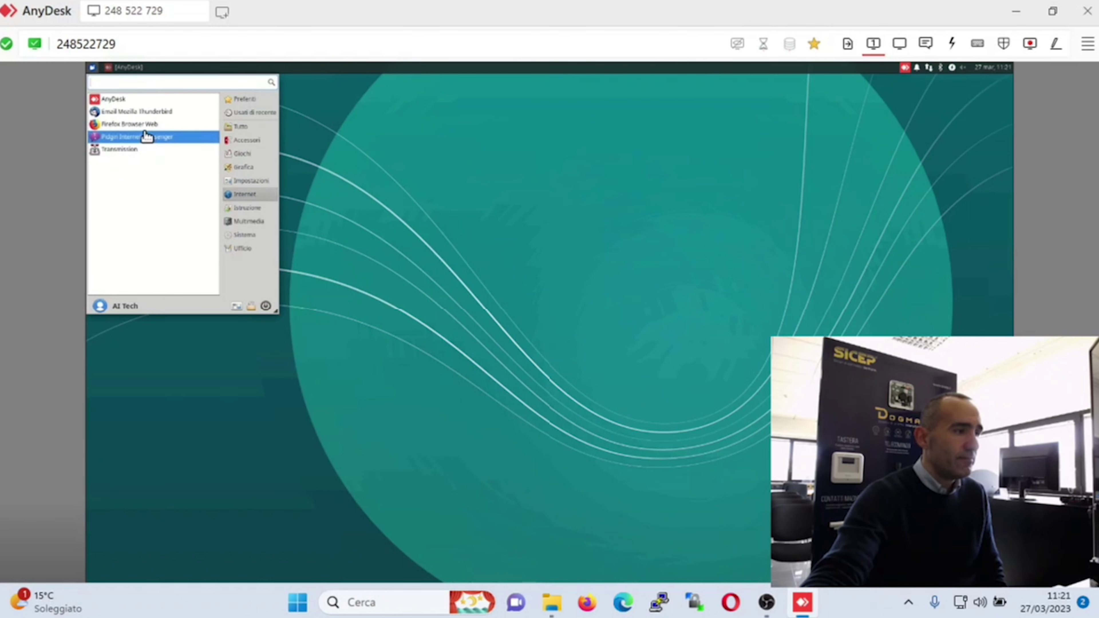
{"action": "left_click", "coordinate": [140, 124]}
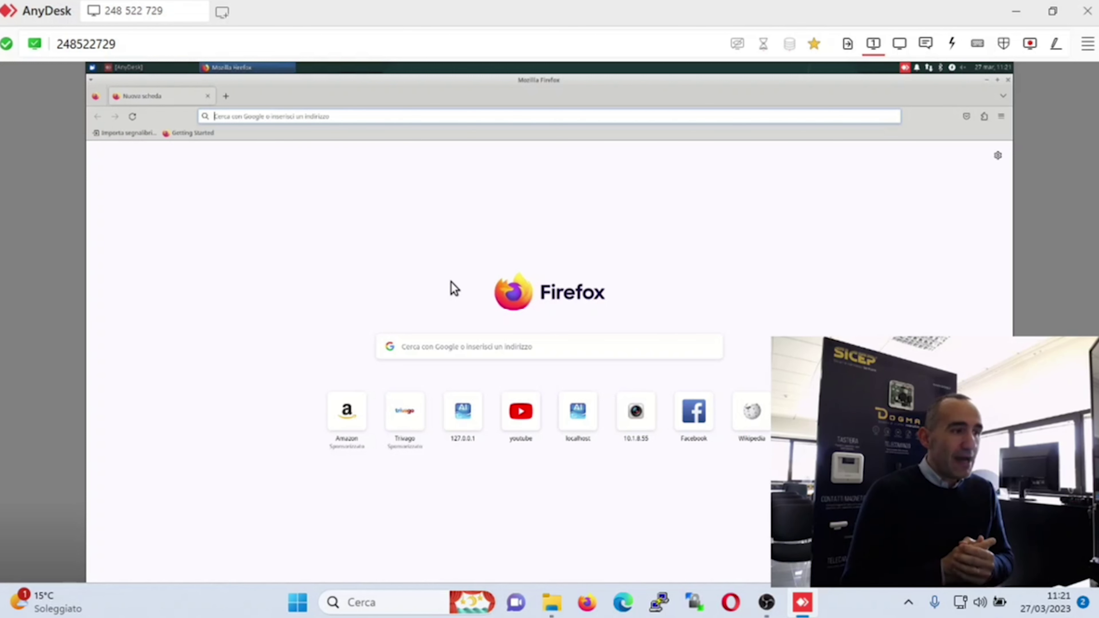
{"action": "type", "text": "127"}
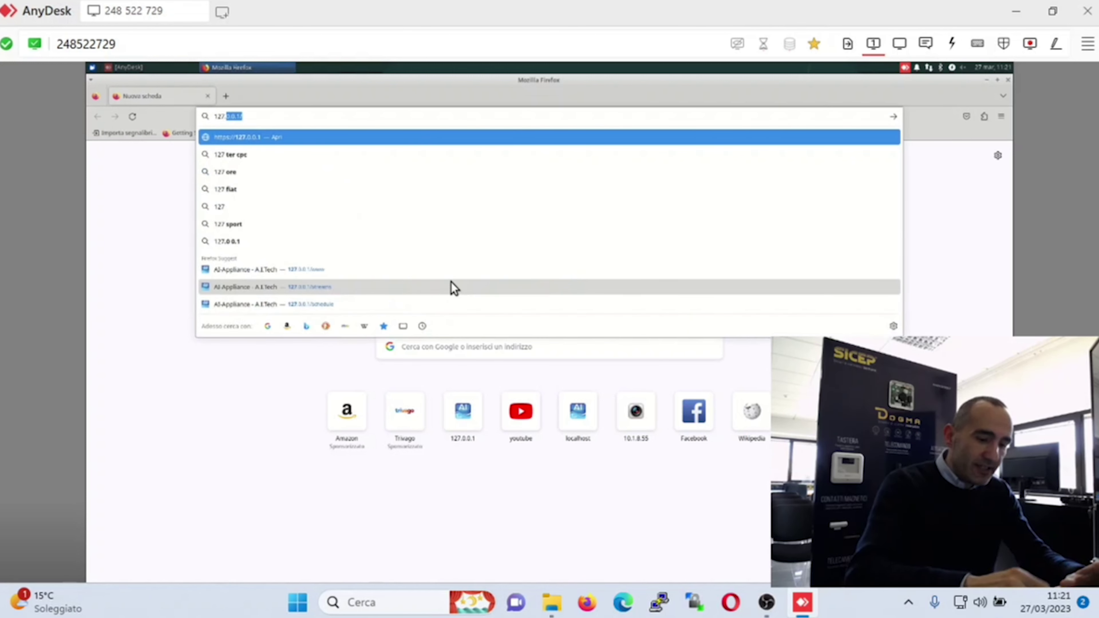
{"action": "type", "text": ".0.0.1"}
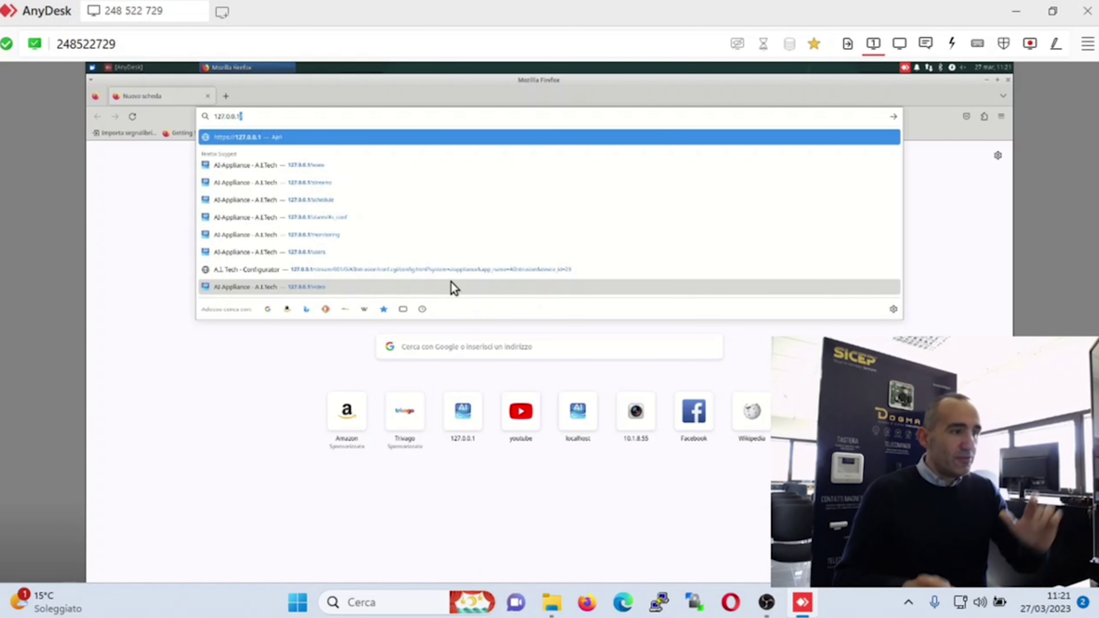
{"action": "key", "text": "Return"}
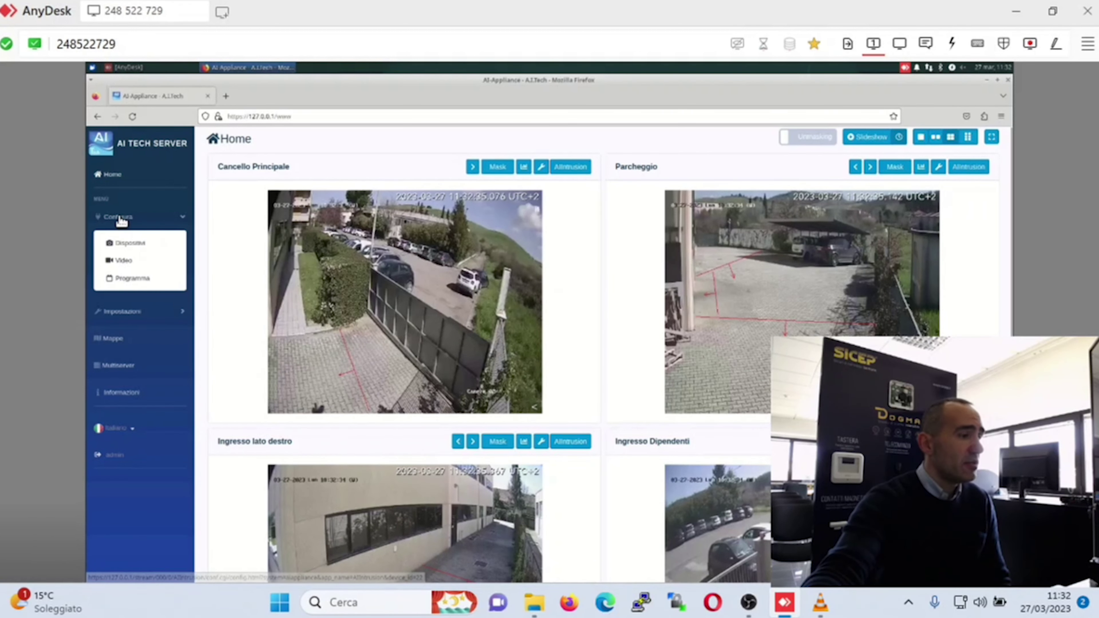
Step: Review the stream settings of the Cancello Principale device in the devices table, and leave them without saving
{"action": "left_click", "coordinate": [131, 246]}
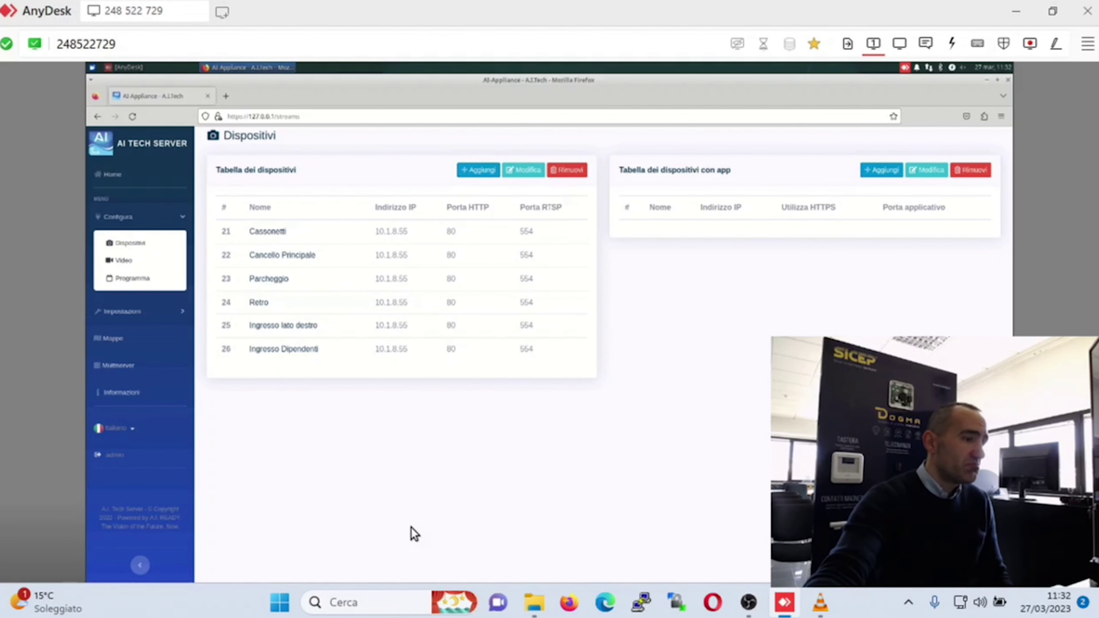
{"action": "left_click", "coordinate": [353, 254]}
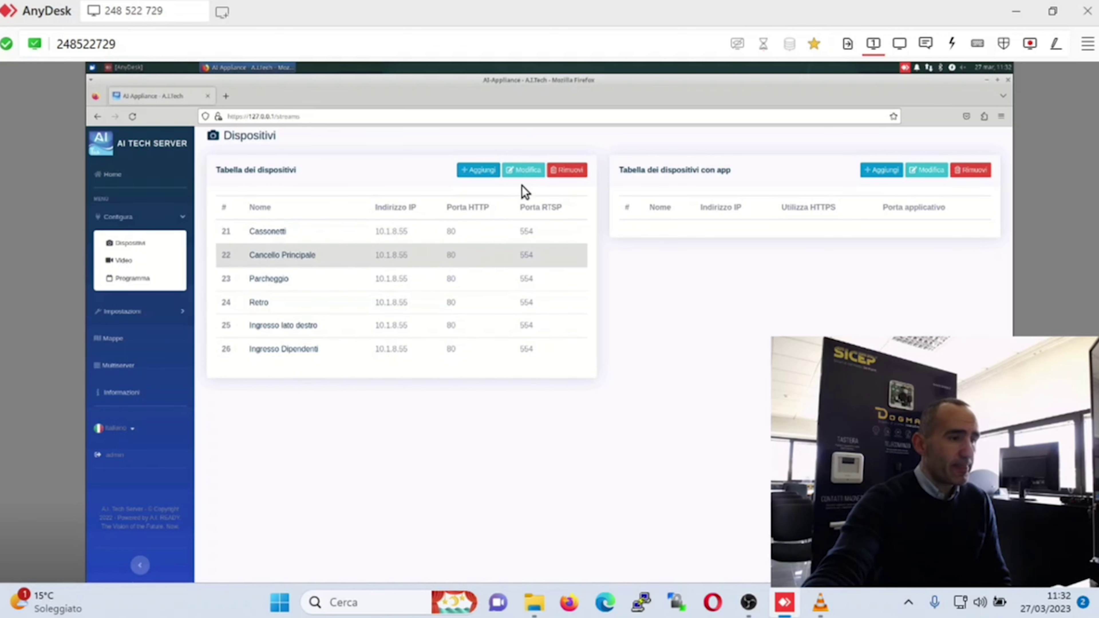
{"action": "left_click", "coordinate": [523, 170]}
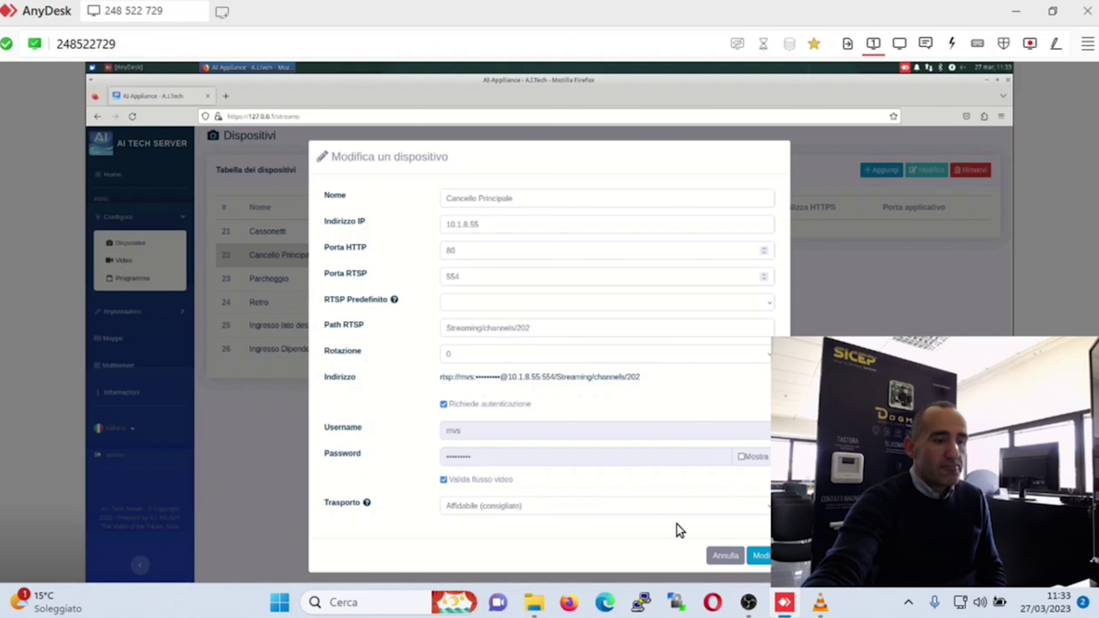
{"action": "left_click", "coordinate": [727, 556]}
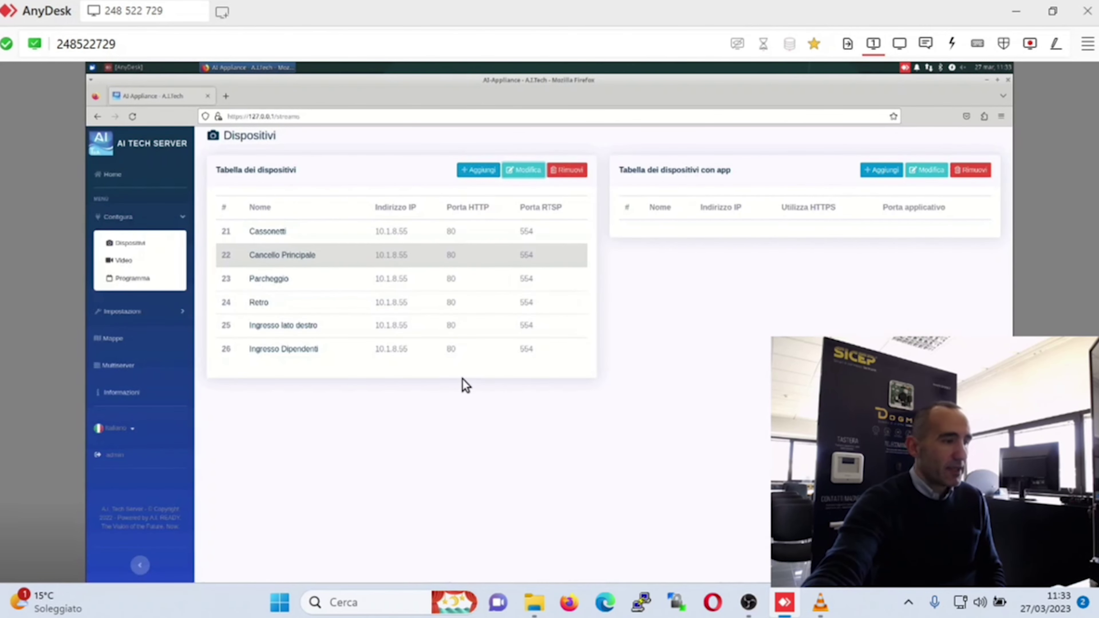
Step: Review the RTSP path and connection settings of the Ingresso lato destro device, and leave them without saving
{"action": "left_click", "coordinate": [361, 330]}
{"action": "left_click", "coordinate": [526, 168]}
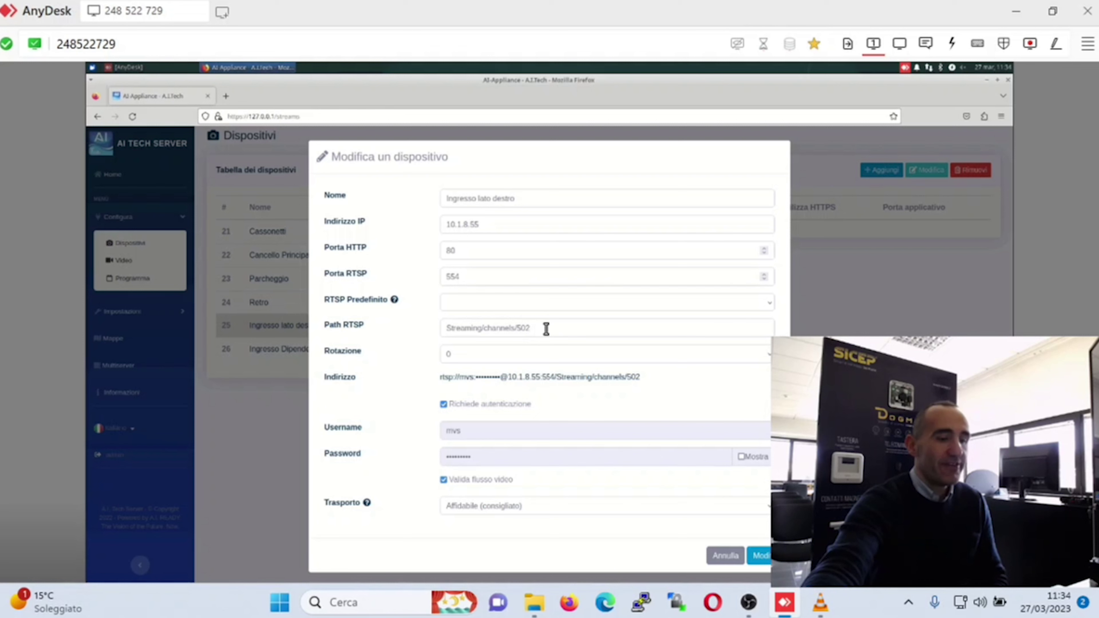
{"action": "left_click", "coordinate": [725, 556]}
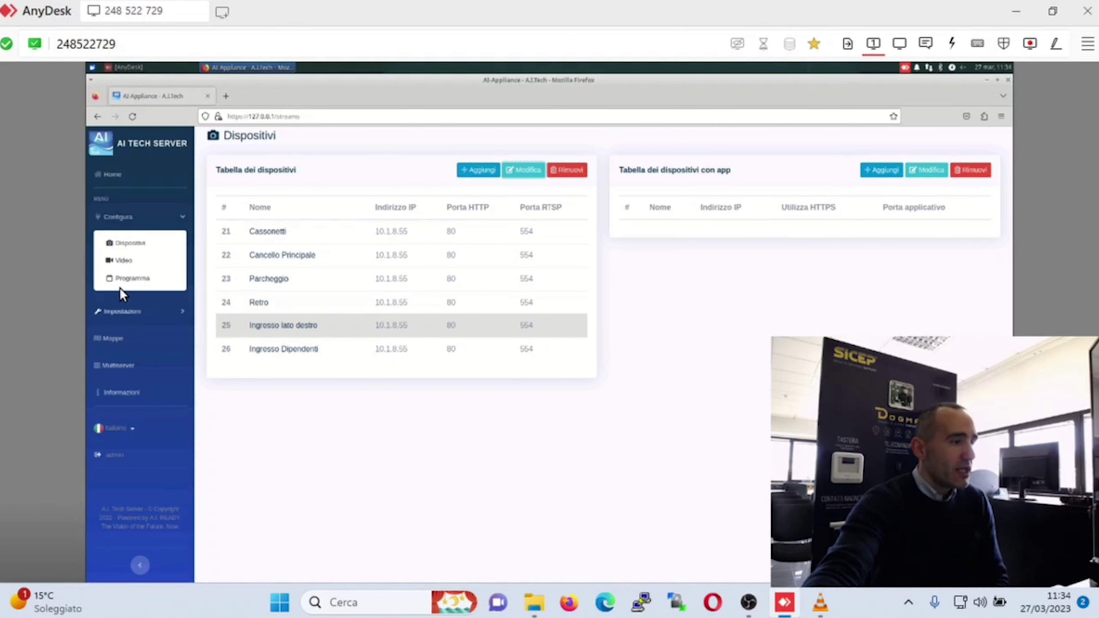
Step: Show the weekly application schedule for the Cancello Principale device and examine its available application
{"action": "left_click", "coordinate": [137, 284]}
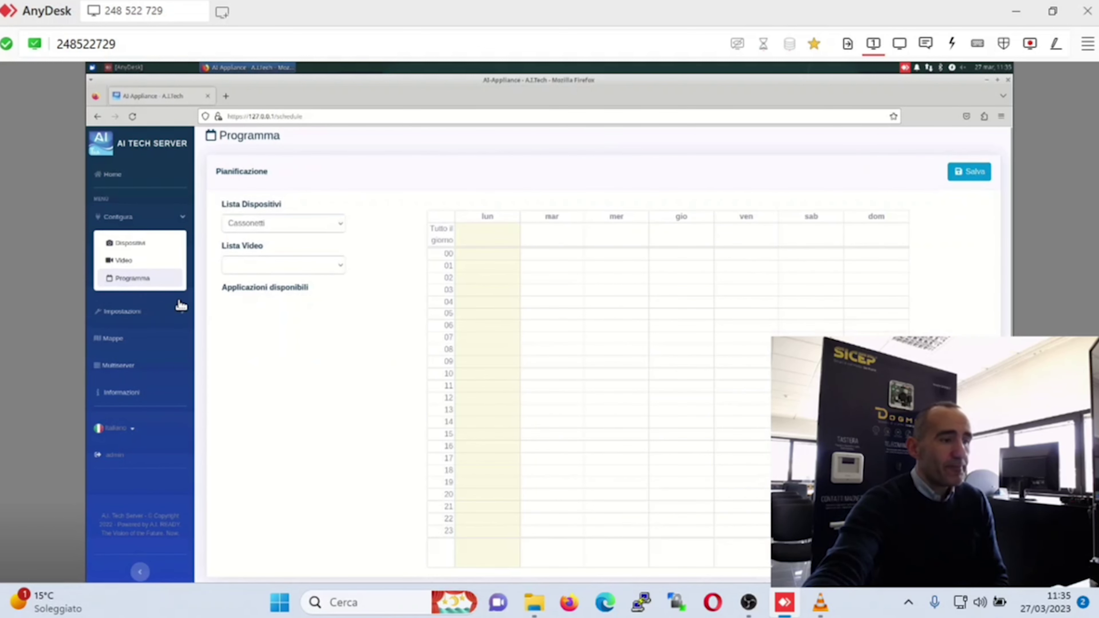
{"action": "left_click", "coordinate": [342, 228]}
{"action": "left_click", "coordinate": [325, 264]}
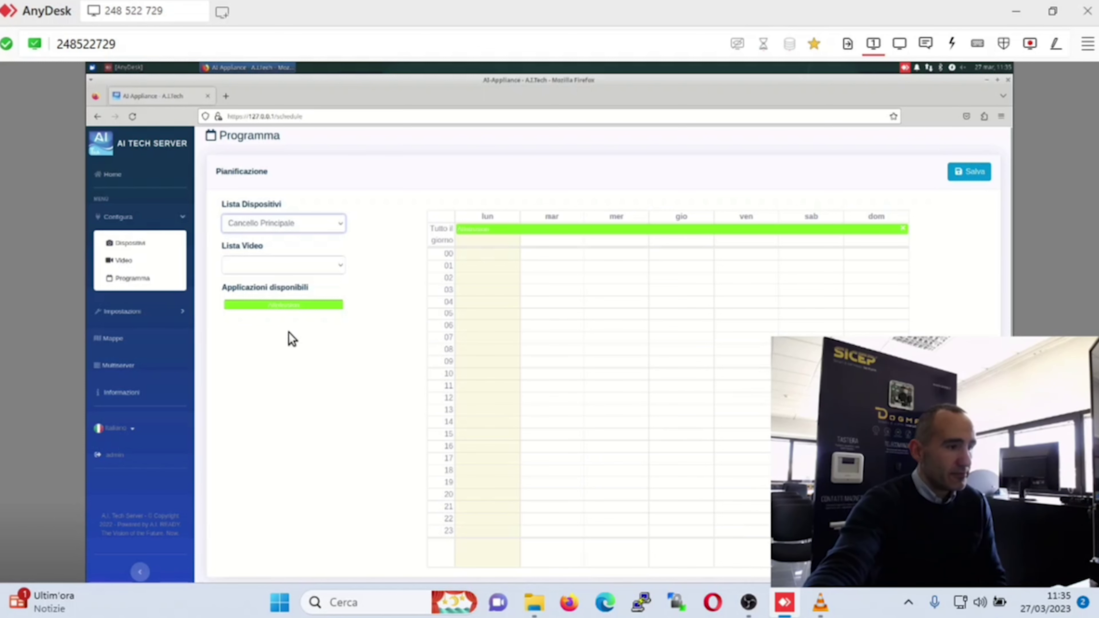
{"action": "left_click_drag", "start_coordinate": [362, 301], "coordinate": [418, 251]}
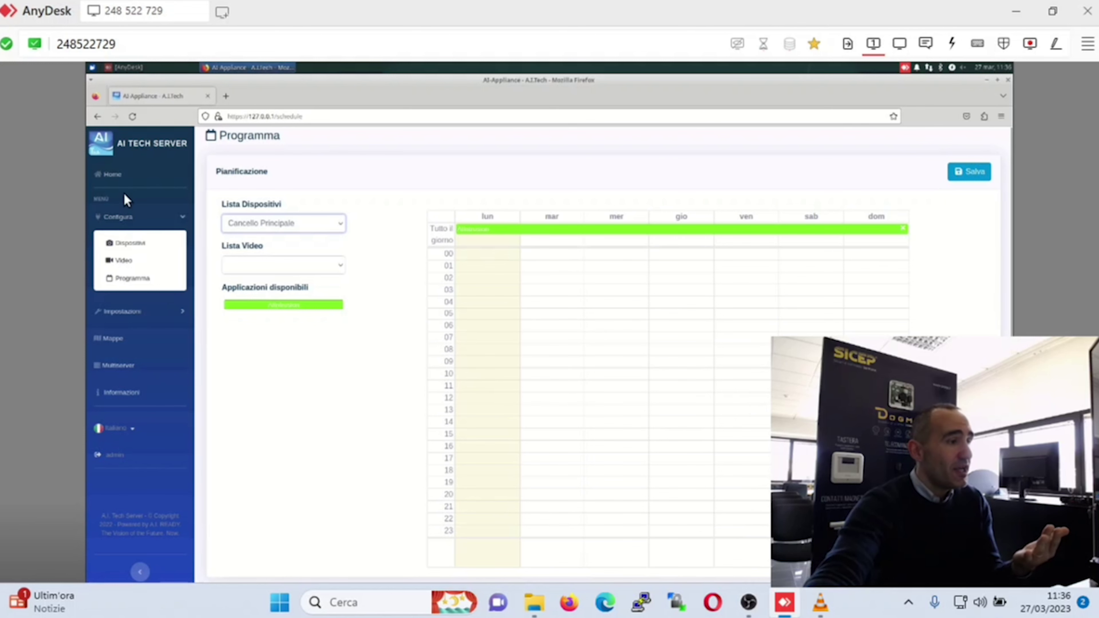
Step: Open the AIIntrusion configuration of the Parcheggio camera from the home page and examine its intrusion, line-crossing and loitering sensor parameters
{"action": "left_click", "coordinate": [111, 174]}
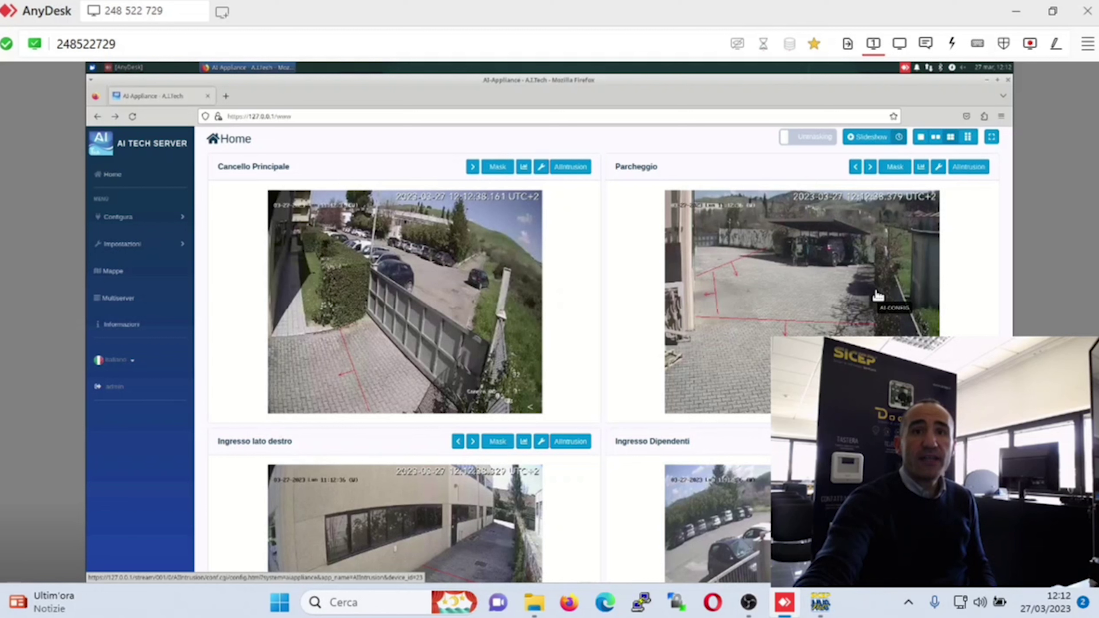
{"action": "left_click", "coordinate": [803, 300]}
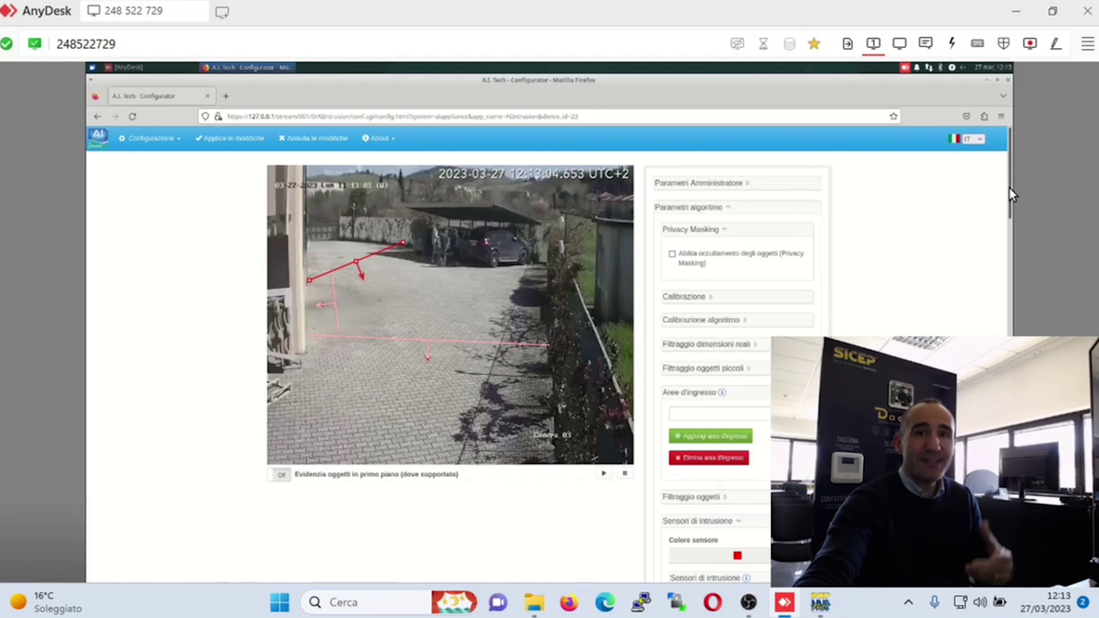
{"action": "left_click_drag", "start_coordinate": [1010, 195], "coordinate": [984, 270]}
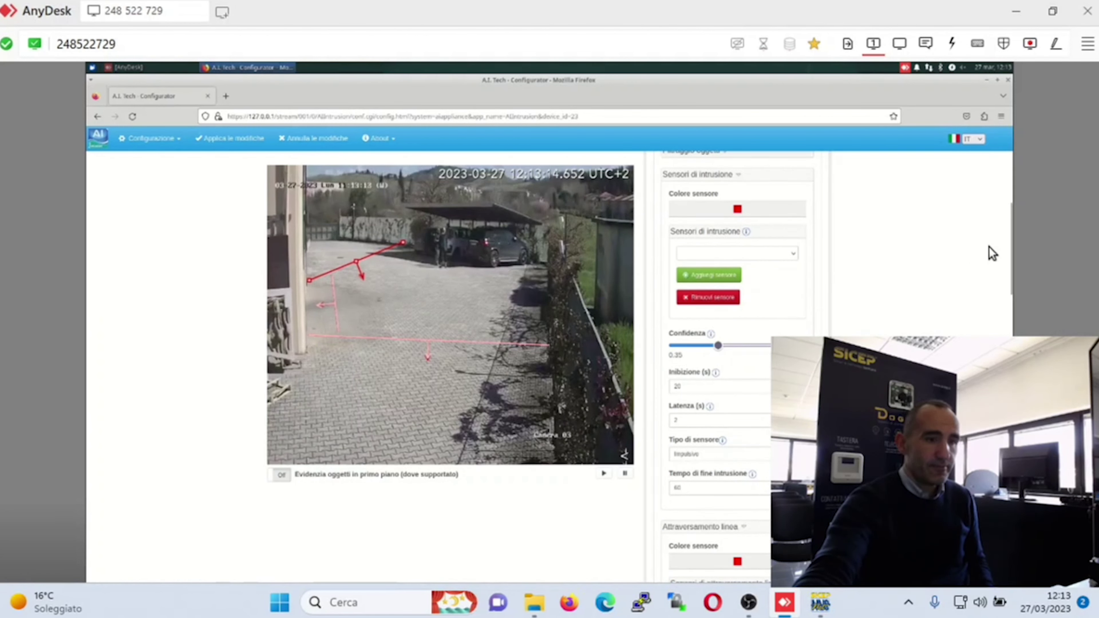
{"action": "left_click_drag", "start_coordinate": [1010, 248], "coordinate": [993, 309]}
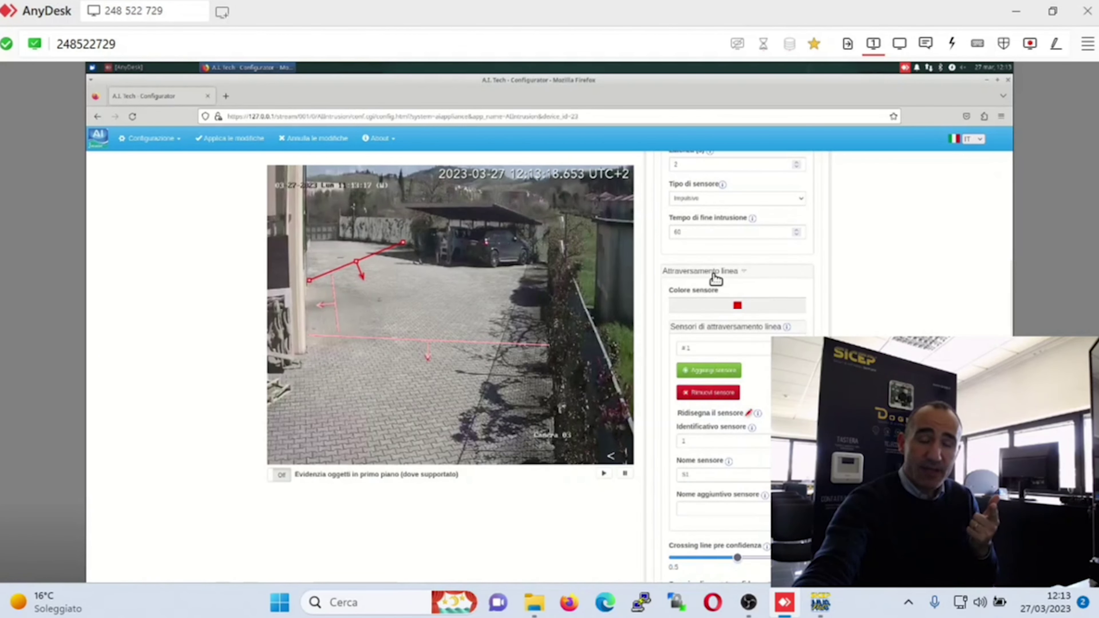
{"action": "left_click_drag", "start_coordinate": [1008, 286], "coordinate": [1010, 334]}
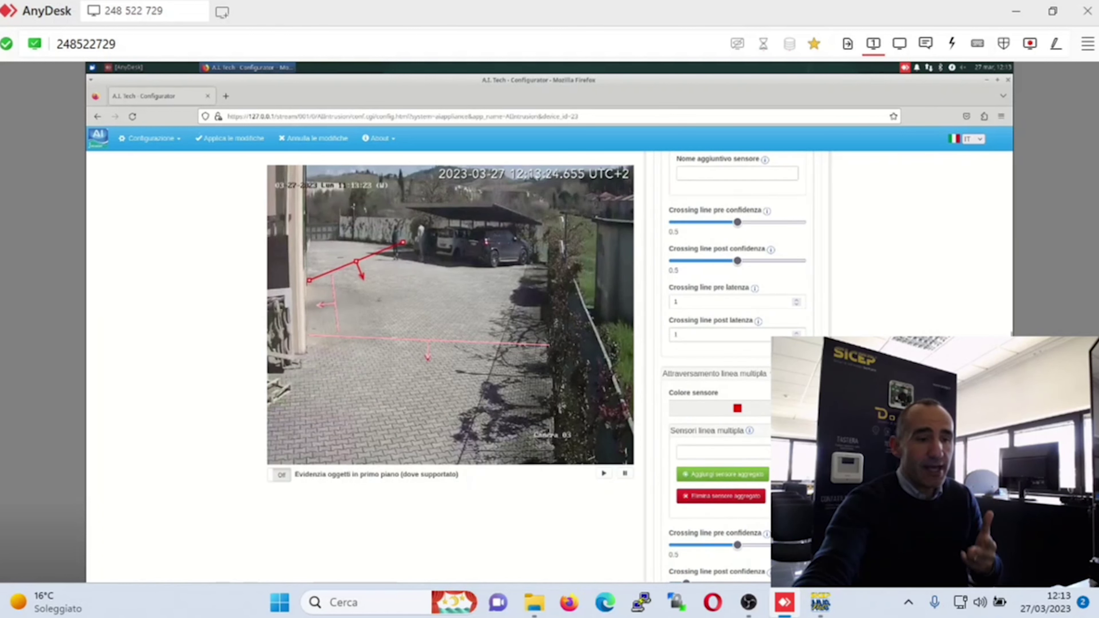
{"action": "left_click_drag", "start_coordinate": [1010, 334], "coordinate": [1010, 390]}
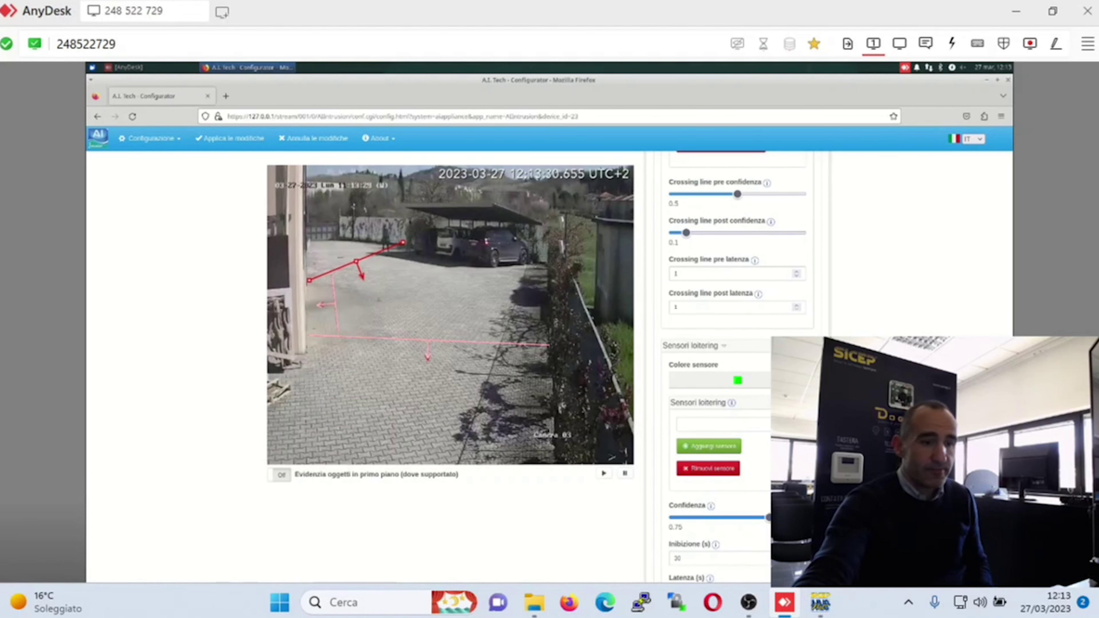
{"action": "left_click_drag", "start_coordinate": [1010, 338], "coordinate": [1013, 227]}
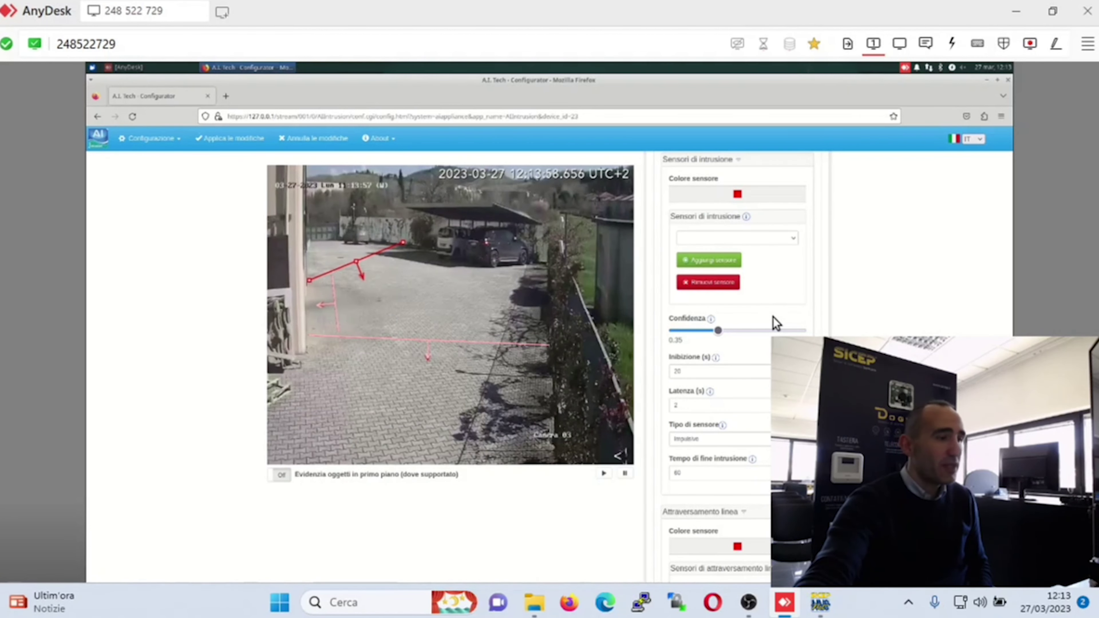
Step: Add an intrusion sensor and reshape its area into a quadrilateral covering the paved yard in front of the carport
{"action": "left_click", "coordinate": [719, 262]}
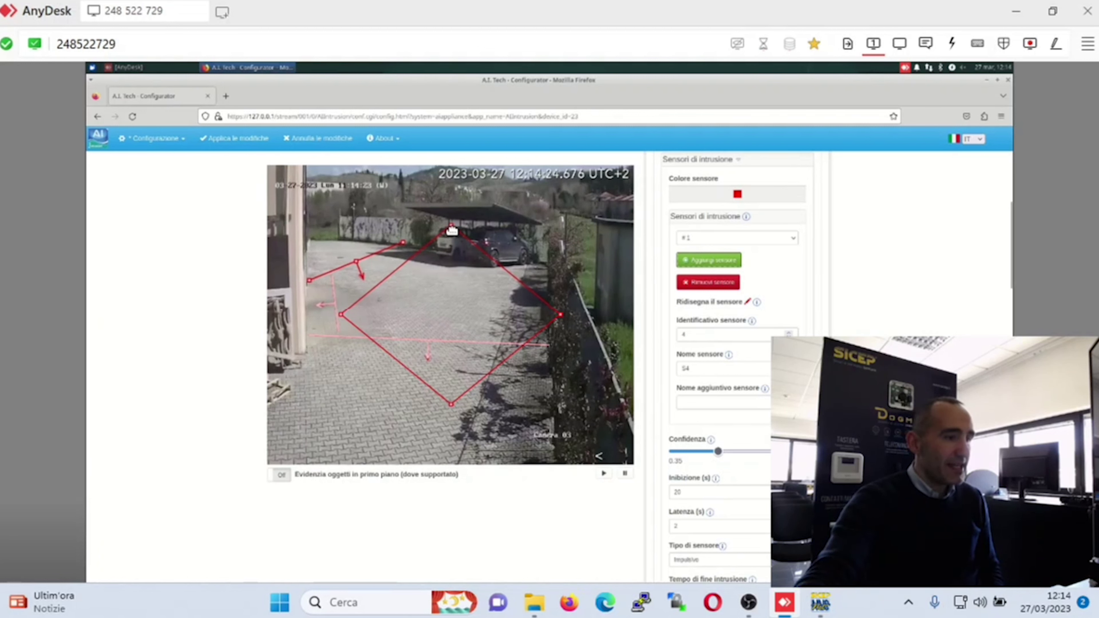
{"action": "left_click_drag", "start_coordinate": [451, 225], "coordinate": [512, 286]}
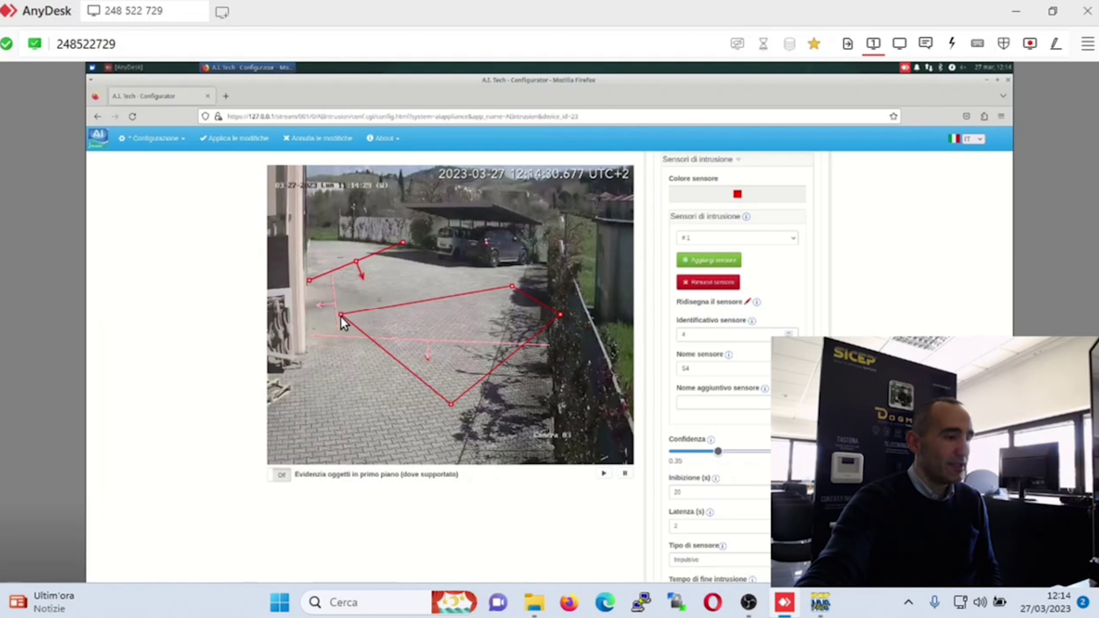
{"action": "left_click_drag", "start_coordinate": [341, 315], "coordinate": [340, 280]}
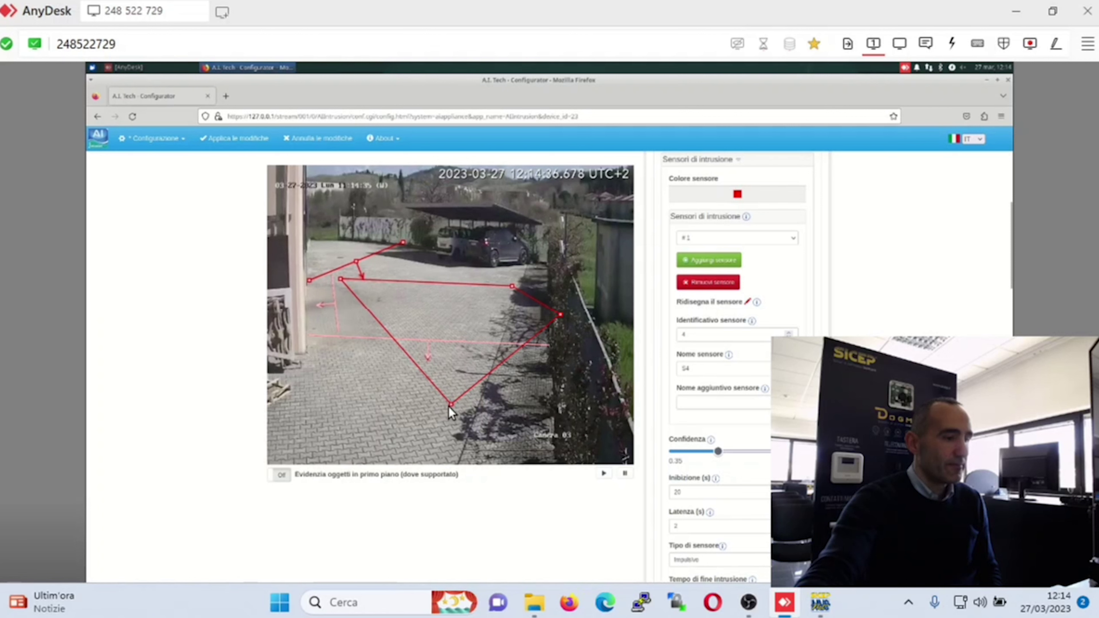
{"action": "left_click_drag", "start_coordinate": [449, 403], "coordinate": [322, 409]}
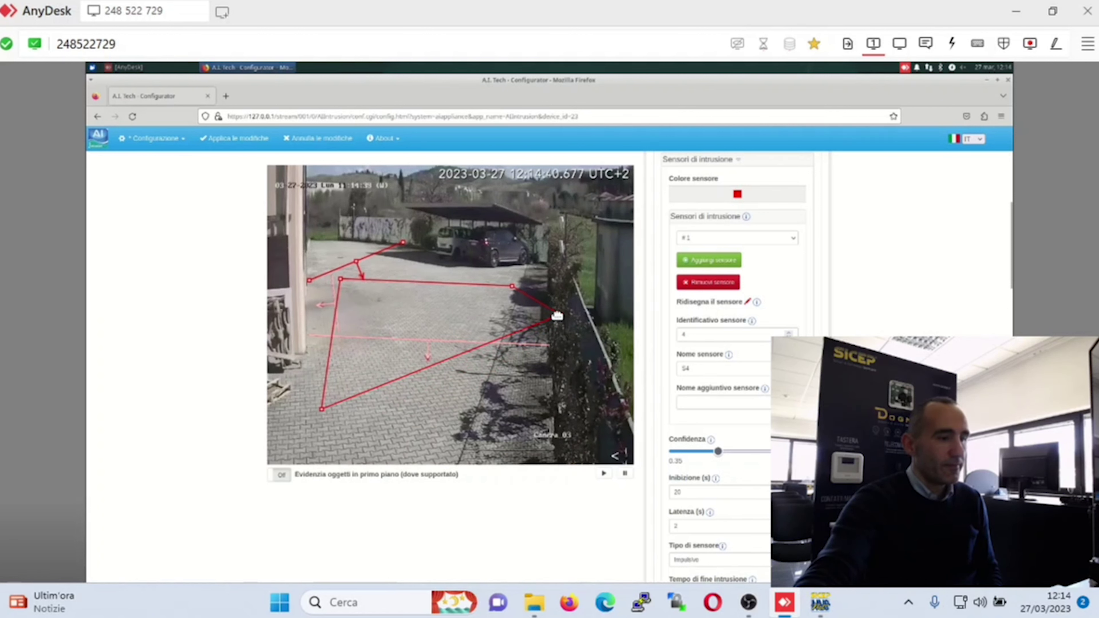
{"action": "left_click_drag", "start_coordinate": [559, 315], "coordinate": [519, 418]}
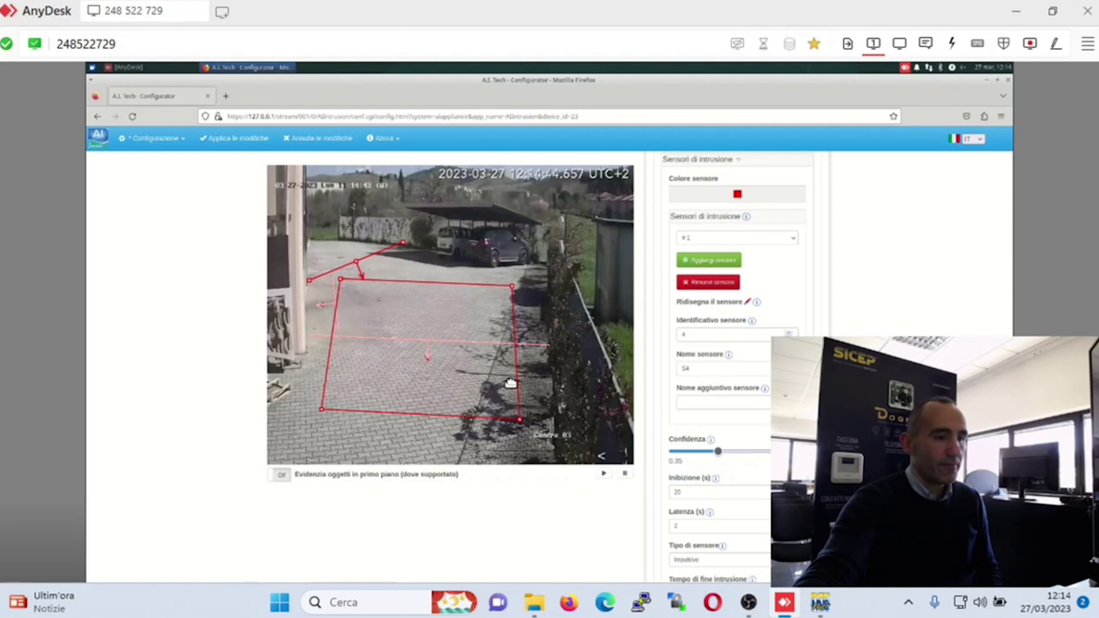
Step: Examine the new intrusion sensor's confidence, inhibition and latency parameters, and view the options for sending the configuration without sending it
{"action": "left_click_drag", "start_coordinate": [1008, 255], "coordinate": [1012, 284]}
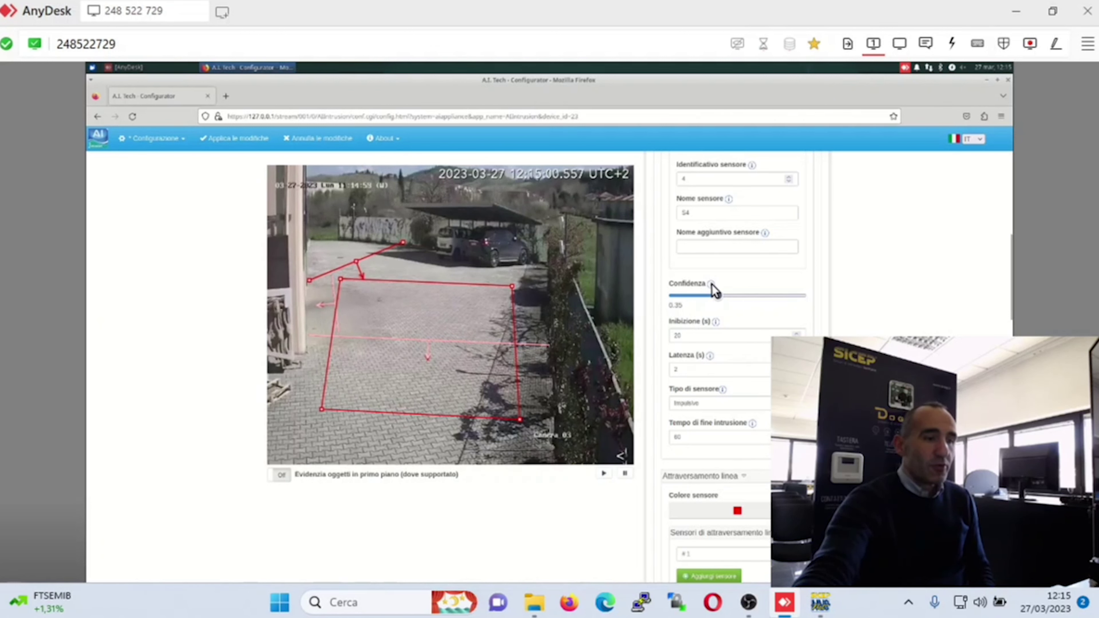
{"action": "mouse_move", "coordinate": [711, 285]}
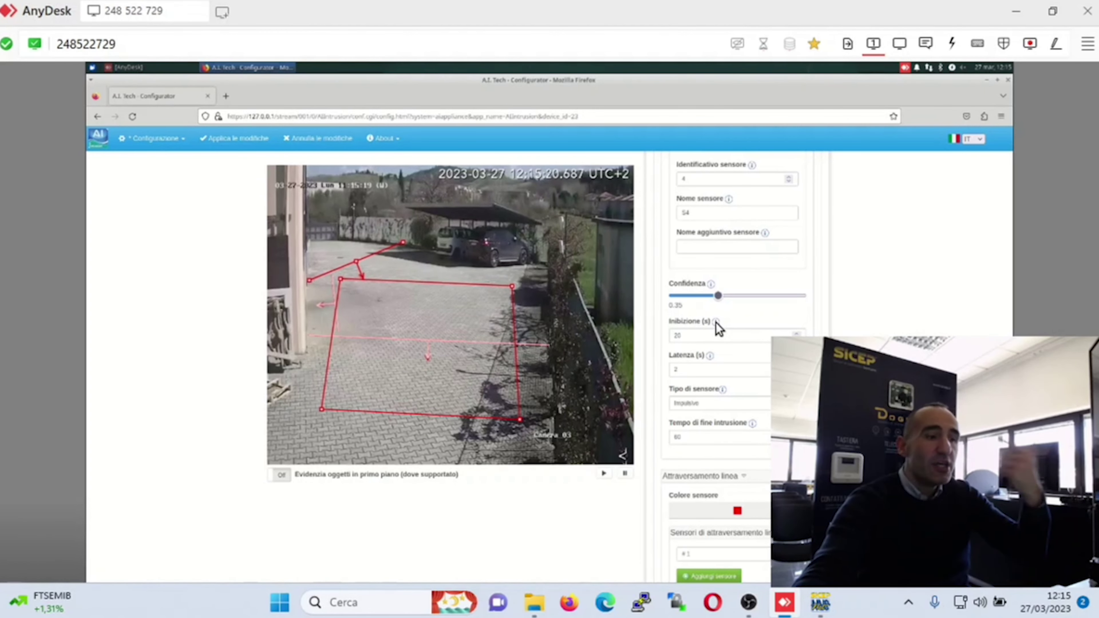
{"action": "left_click", "coordinate": [710, 356]}
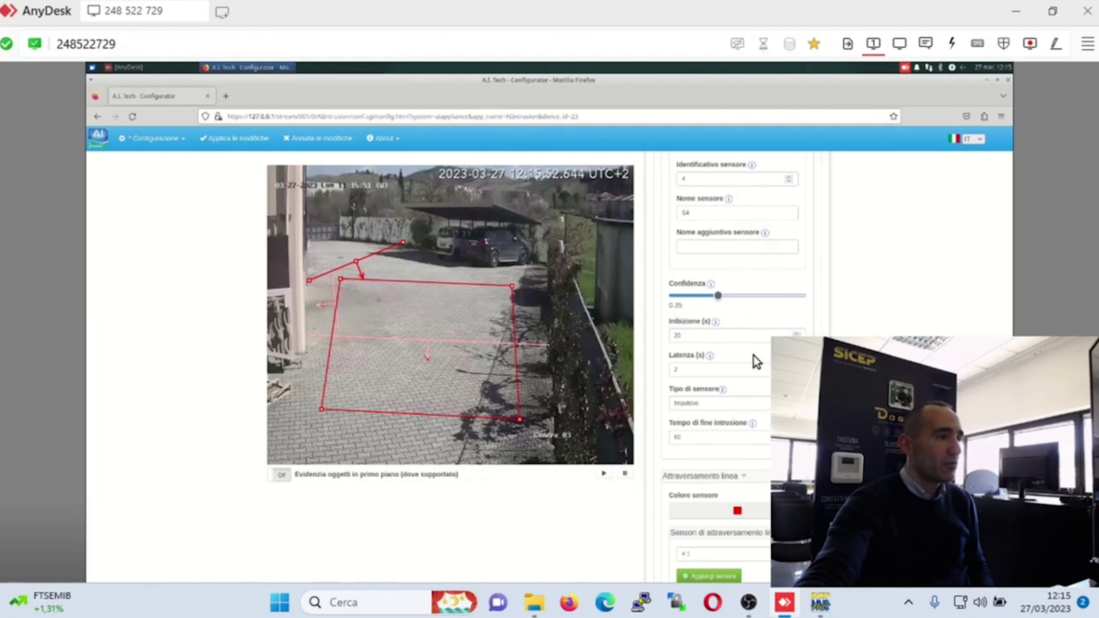
{"action": "left_click", "coordinate": [186, 143]}
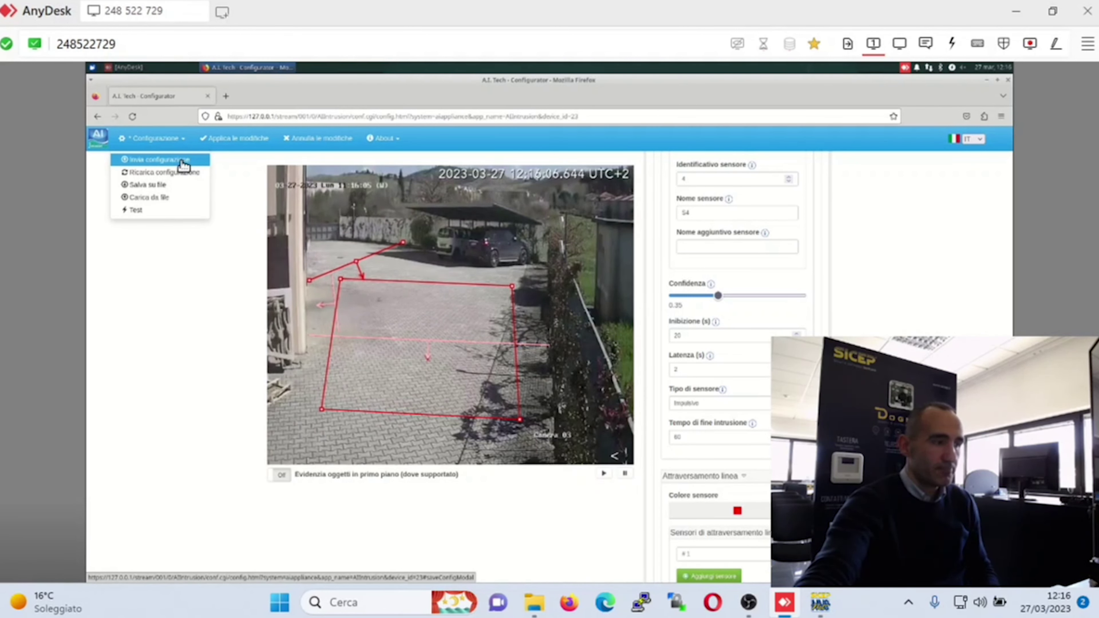
{"action": "left_click", "coordinate": [209, 263]}
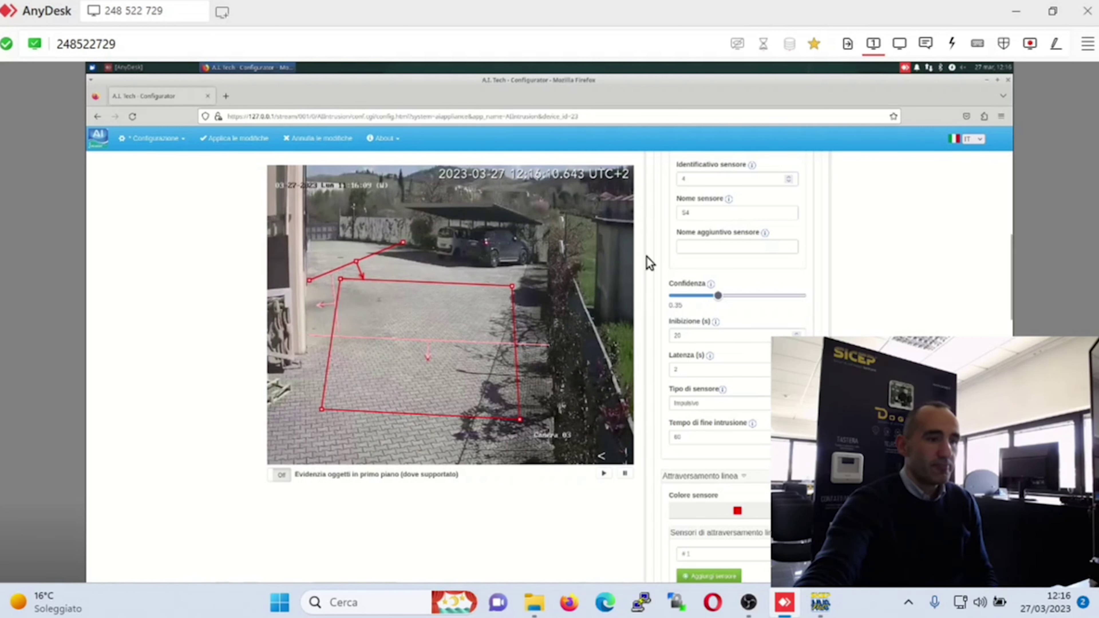
Step: Move the far endpoint of the upper line-crossing sensor slightly toward the parked cars, and examine its pre and post confidence and latency parameters
{"action": "left_click_drag", "start_coordinate": [1007, 268], "coordinate": [1009, 300]}
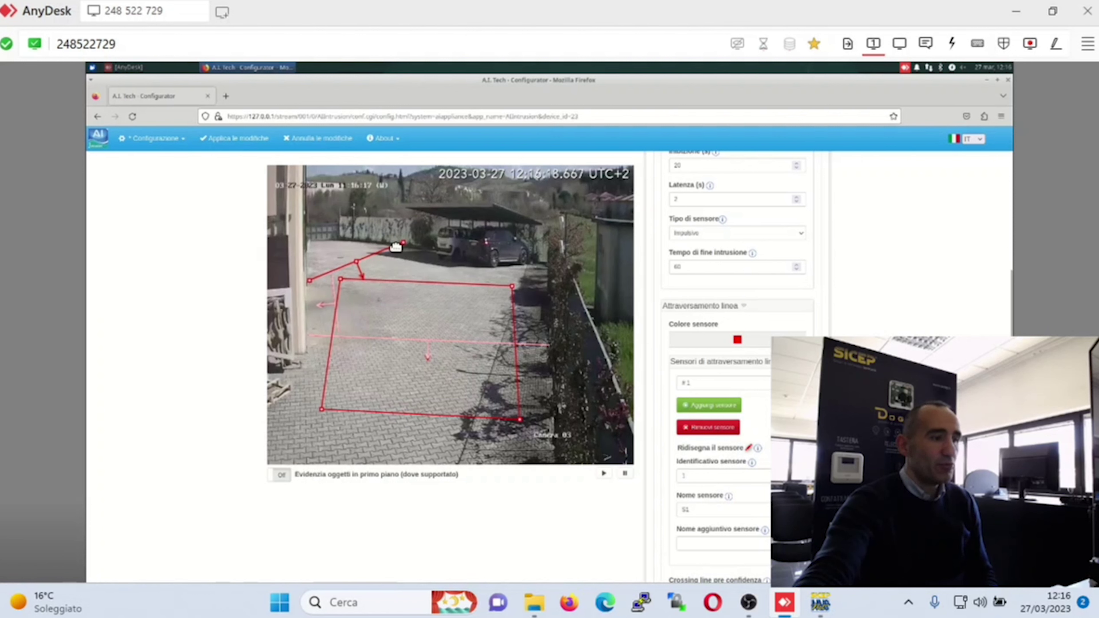
{"action": "mouse_move", "coordinate": [402, 242]}
{"action": "left_mouse_down"}
{"action": "mouse_move", "coordinate": [402, 260]}
{"action": "mouse_move", "coordinate": [398, 243]}
{"action": "mouse_move", "coordinate": [431, 253]}
{"action": "mouse_move", "coordinate": [418, 248]}
{"action": "left_mouse_up"}
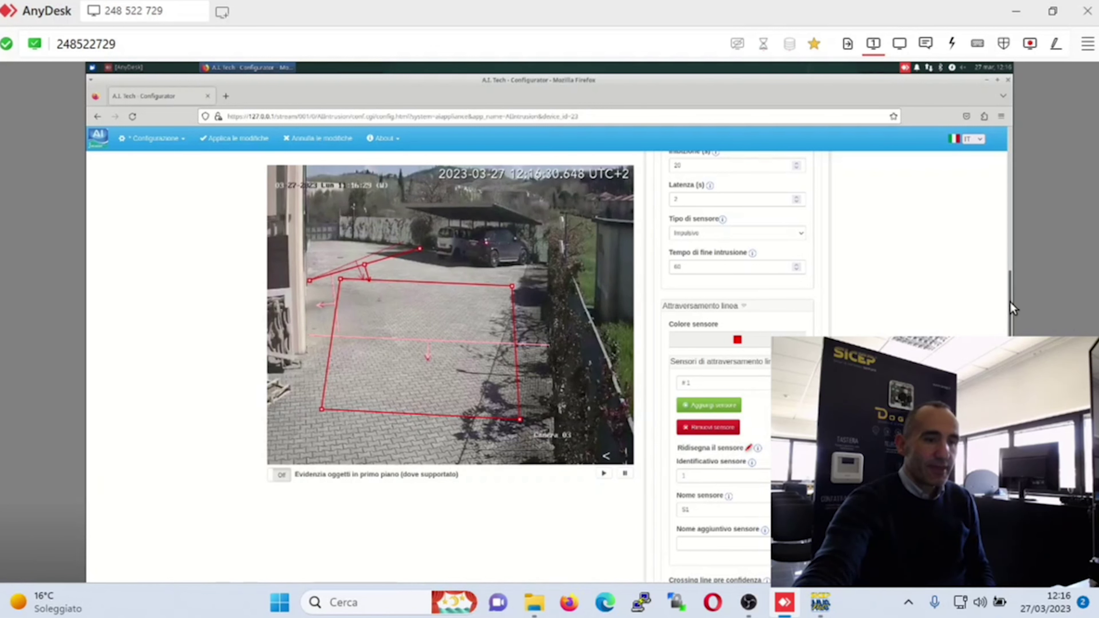
{"action": "left_click_drag", "start_coordinate": [1010, 301], "coordinate": [1010, 353]}
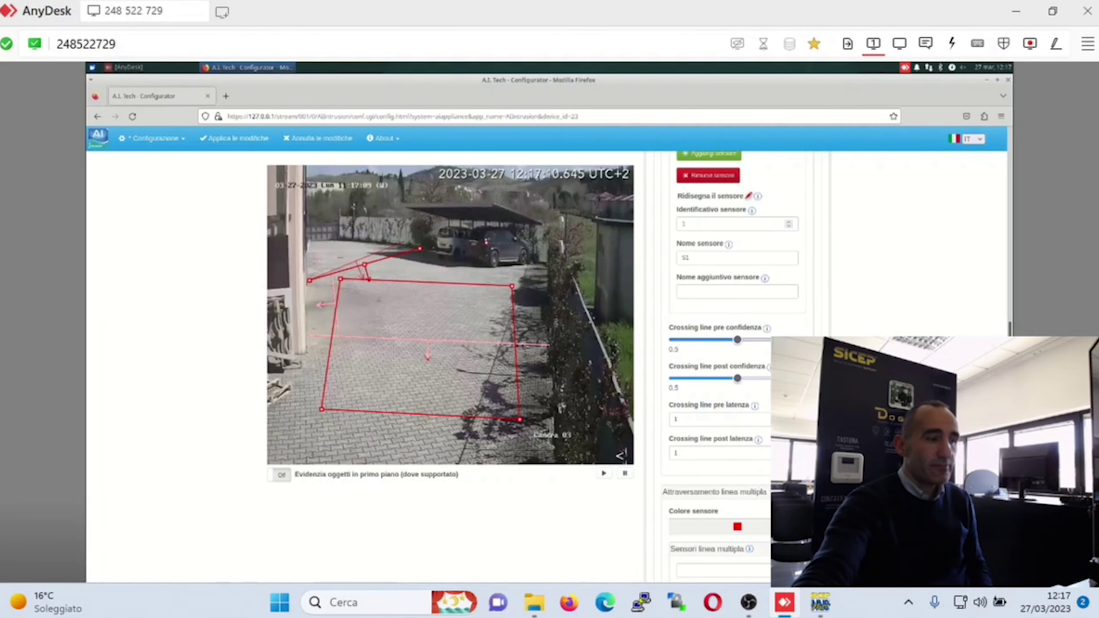
{"action": "scroll", "coordinate": [752, 353], "scroll_direction": "down", "scroll_amount": 4}
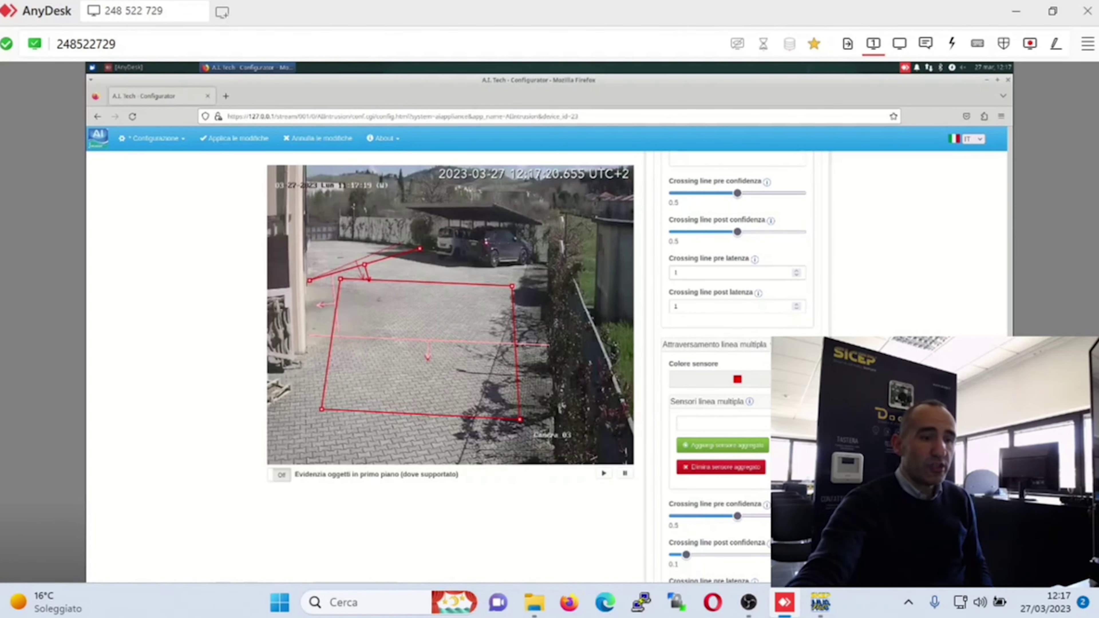
{"action": "scroll", "coordinate": [737, 347], "scroll_direction": "down", "scroll_amount": 3}
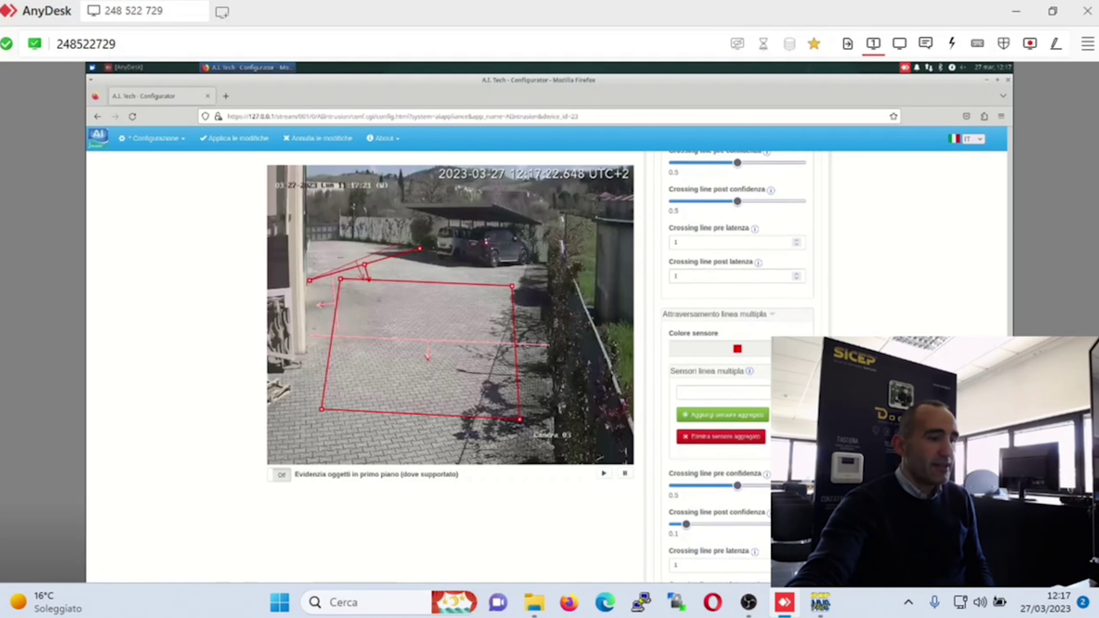
Step: Add a loitering sensor with its default diamond area and examine its confidence, inhibition and latency parameters
{"action": "scroll", "coordinate": [738, 346], "scroll_direction": "down", "scroll_amount": 6}
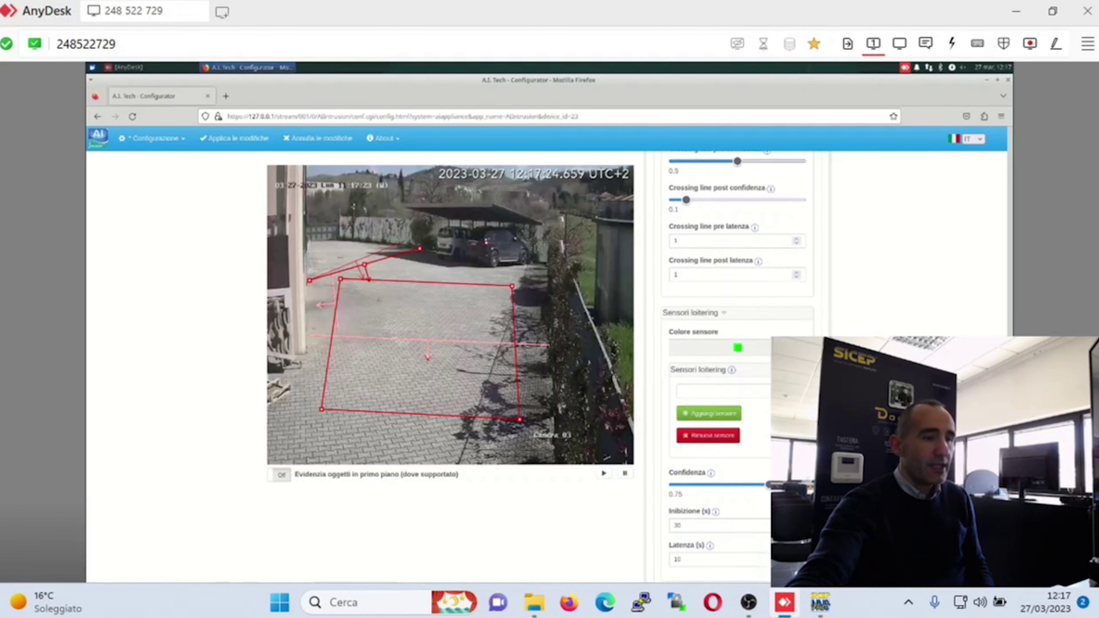
{"action": "left_click", "coordinate": [722, 415]}
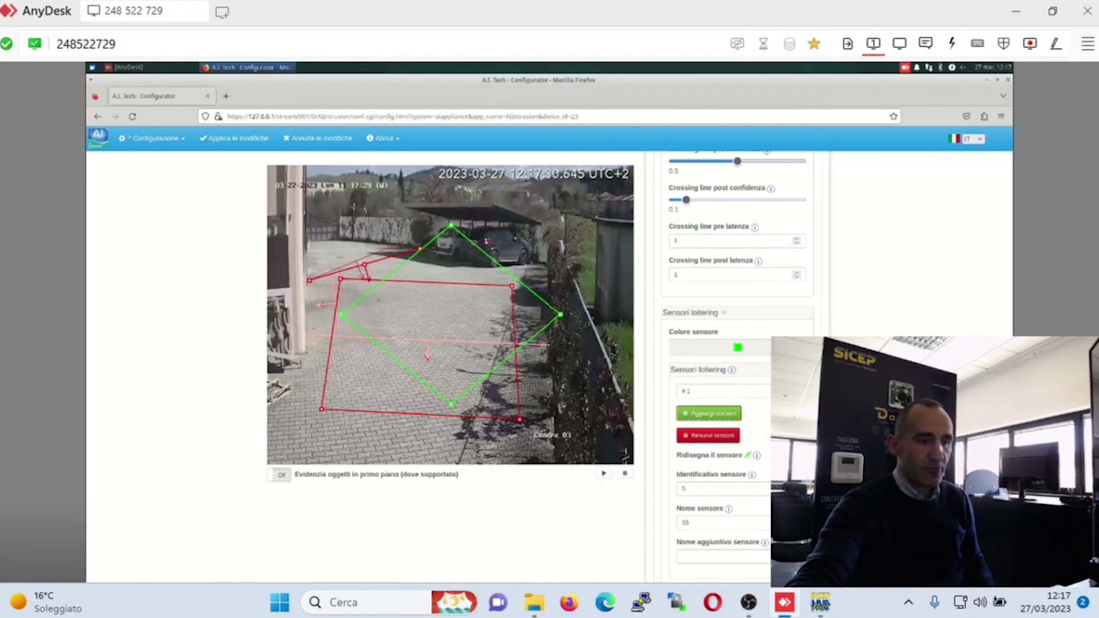
{"action": "scroll", "coordinate": [621, 455], "scroll_direction": "down", "scroll_amount": 5}
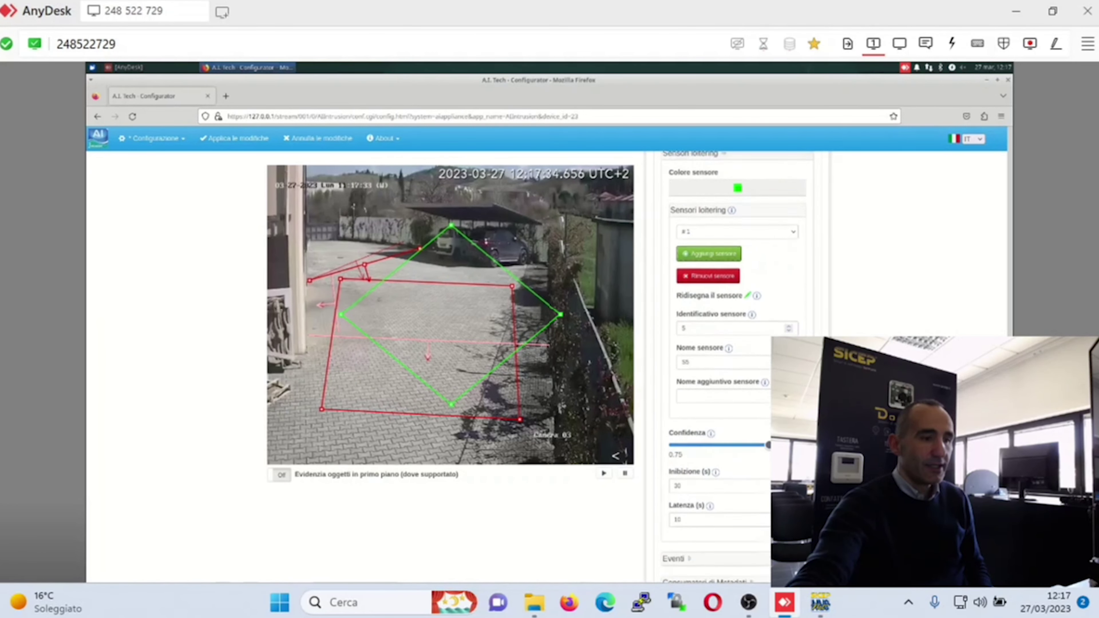
{"action": "scroll", "coordinate": [615, 455], "scroll_direction": "down", "scroll_amount": 2}
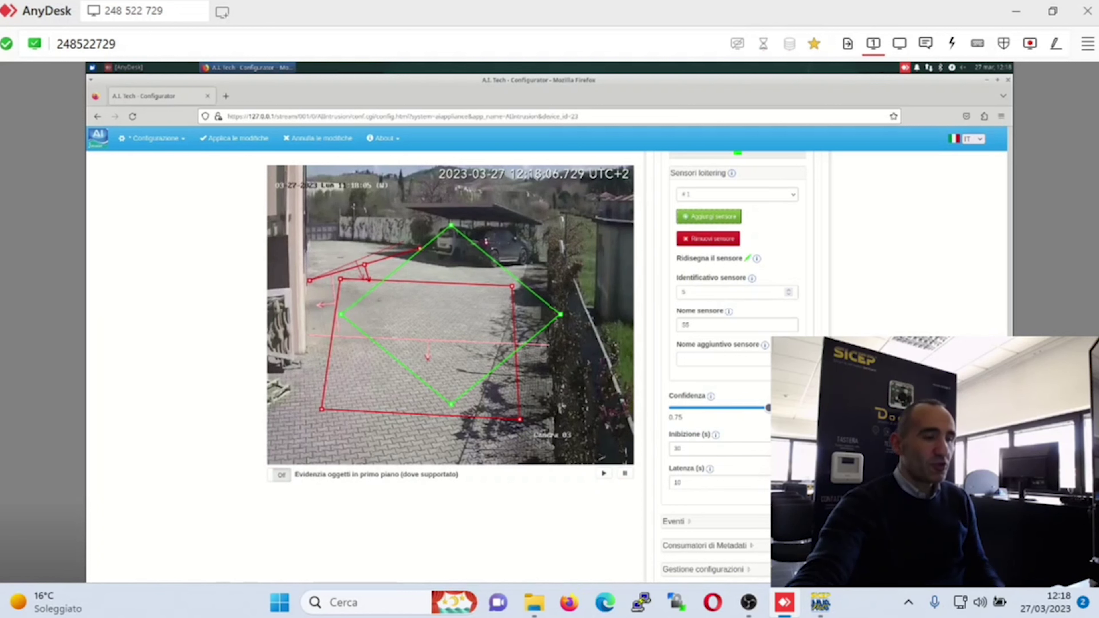
Step: Remove the loitering sensor and confirm its deletion
{"action": "scroll", "coordinate": [737, 366], "scroll_direction": "up", "scroll_amount": 5}
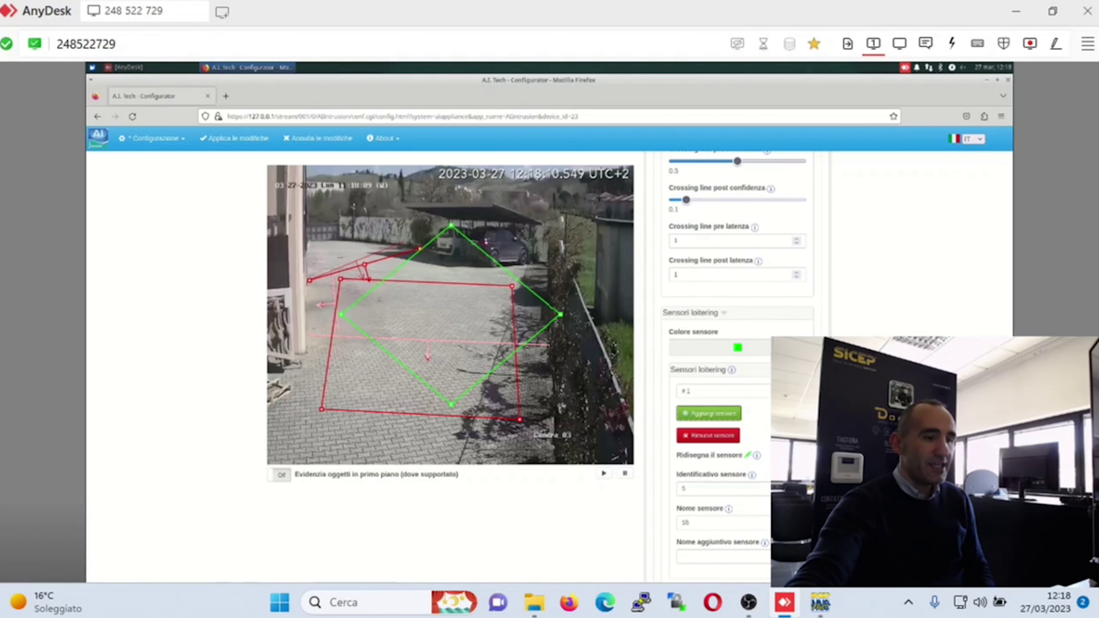
{"action": "left_click", "coordinate": [705, 440]}
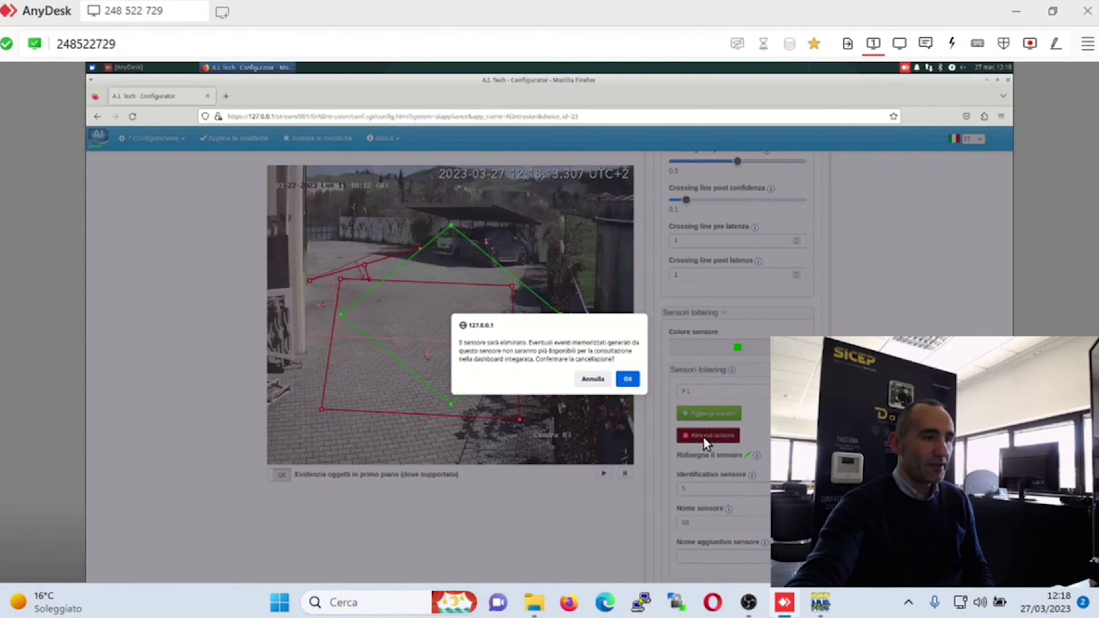
{"action": "left_click", "coordinate": [627, 379]}
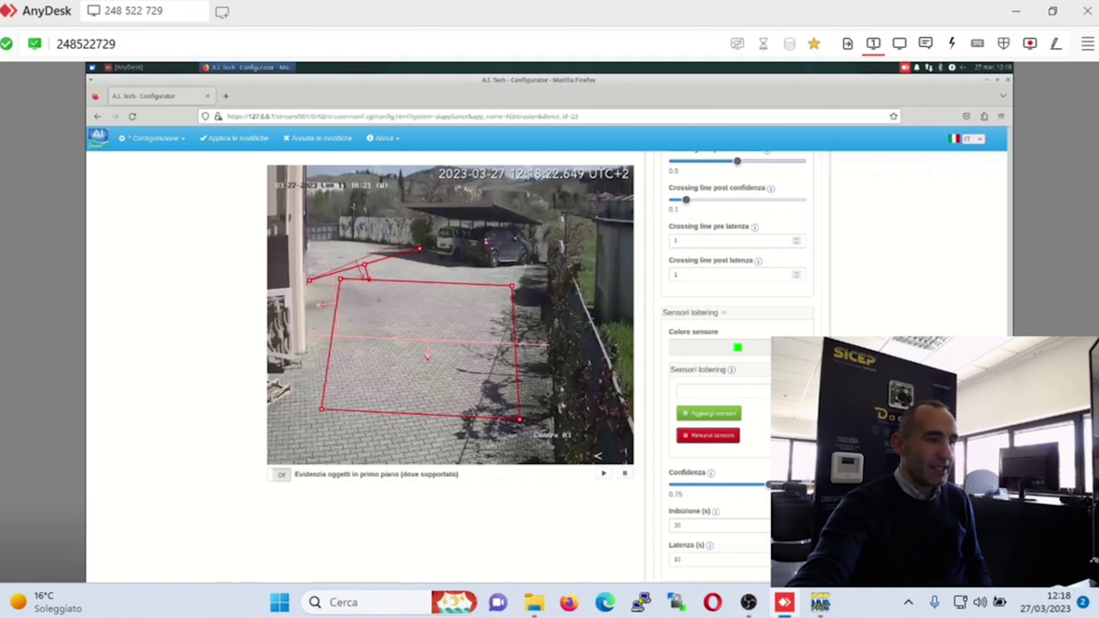
Step: Remove the quadrilateral intrusion sensor from the paved yard and confirm its deletion
{"action": "scroll", "coordinate": [735, 347], "scroll_direction": "up", "scroll_amount": 5}
{"action": "scroll", "coordinate": [736, 347], "scroll_direction": "up", "scroll_amount": 8}
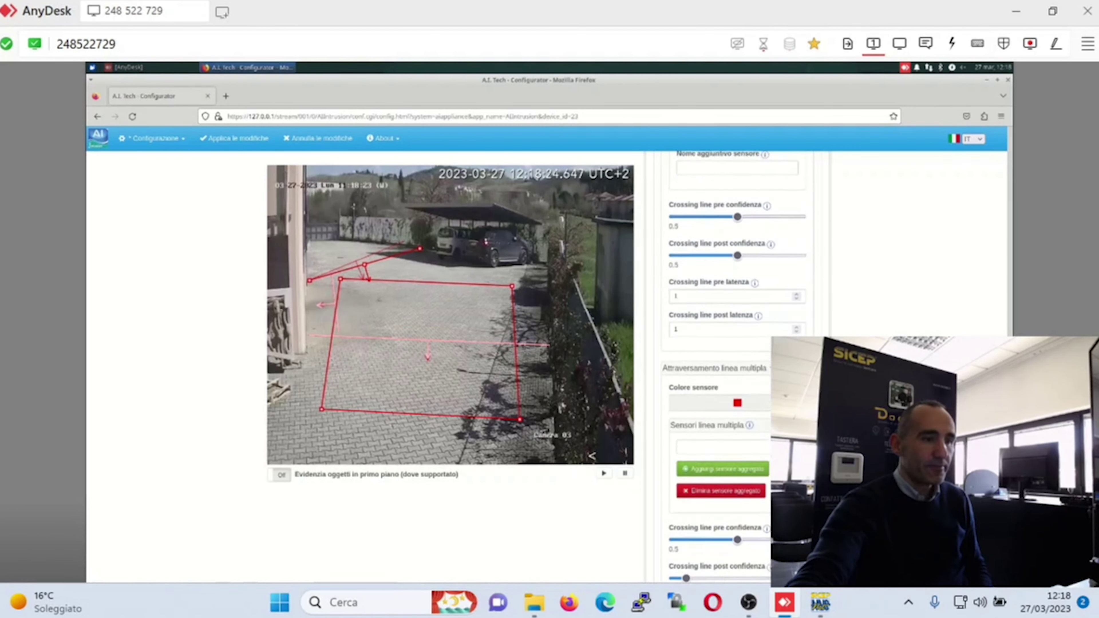
{"action": "scroll", "coordinate": [1022, 317], "scroll_direction": "up", "scroll_amount": 6}
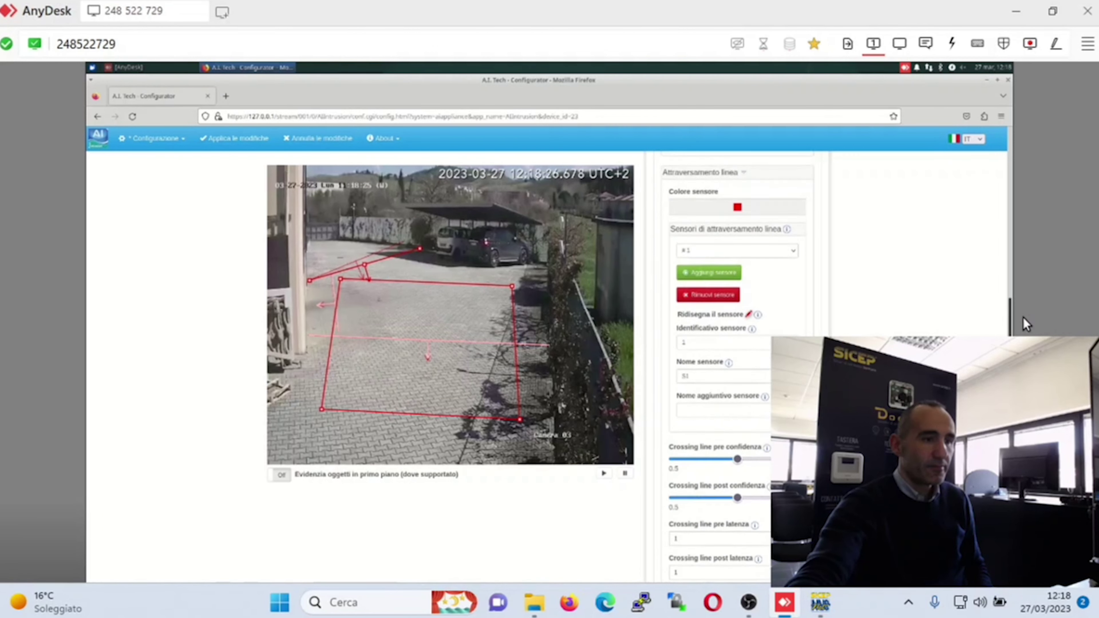
{"action": "scroll", "coordinate": [1032, 275], "scroll_direction": "up", "scroll_amount": 6}
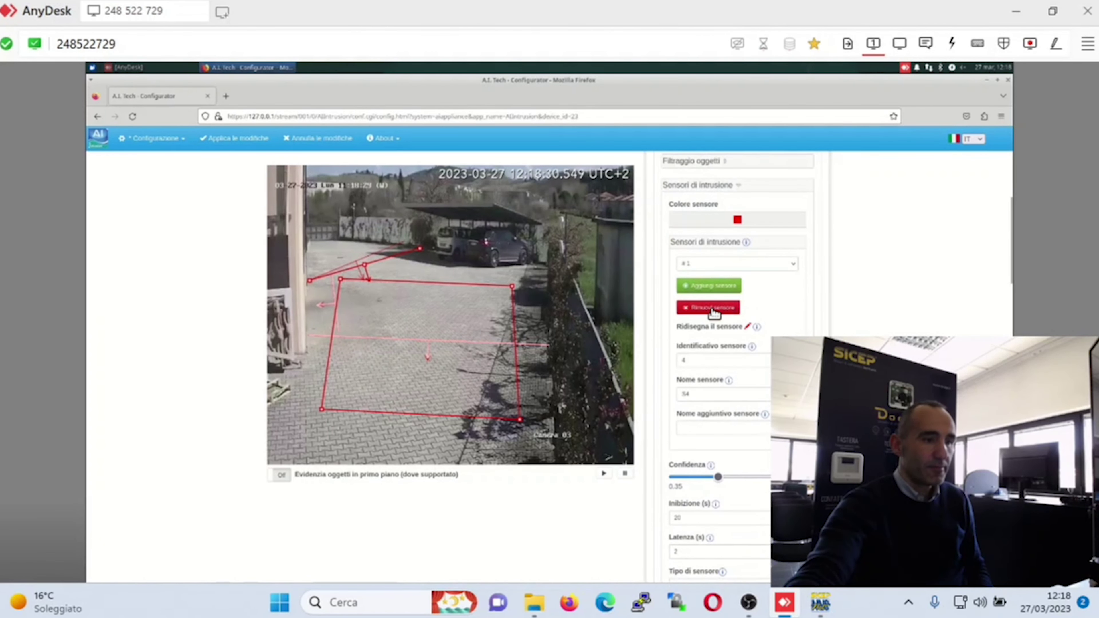
{"action": "left_click", "coordinate": [711, 308]}
{"action": "left_click", "coordinate": [628, 379]}
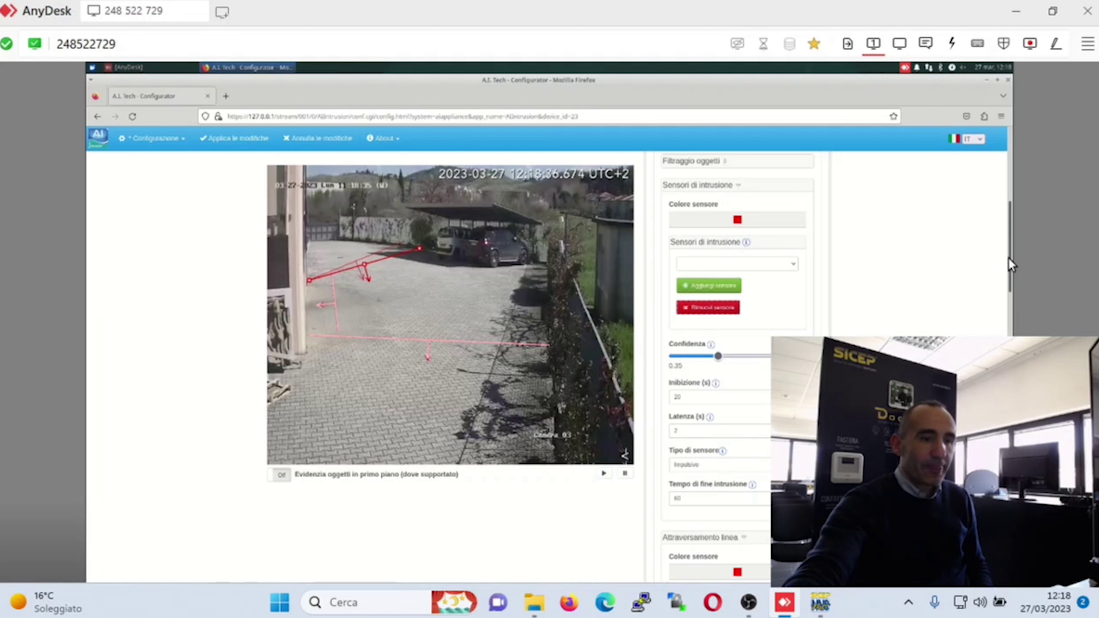
Step: Show the Calibrazione parameters of the camera and examine its height and its horizontal and vertical angles
{"action": "left_click_drag", "start_coordinate": [1009, 258], "coordinate": [1012, 242]}
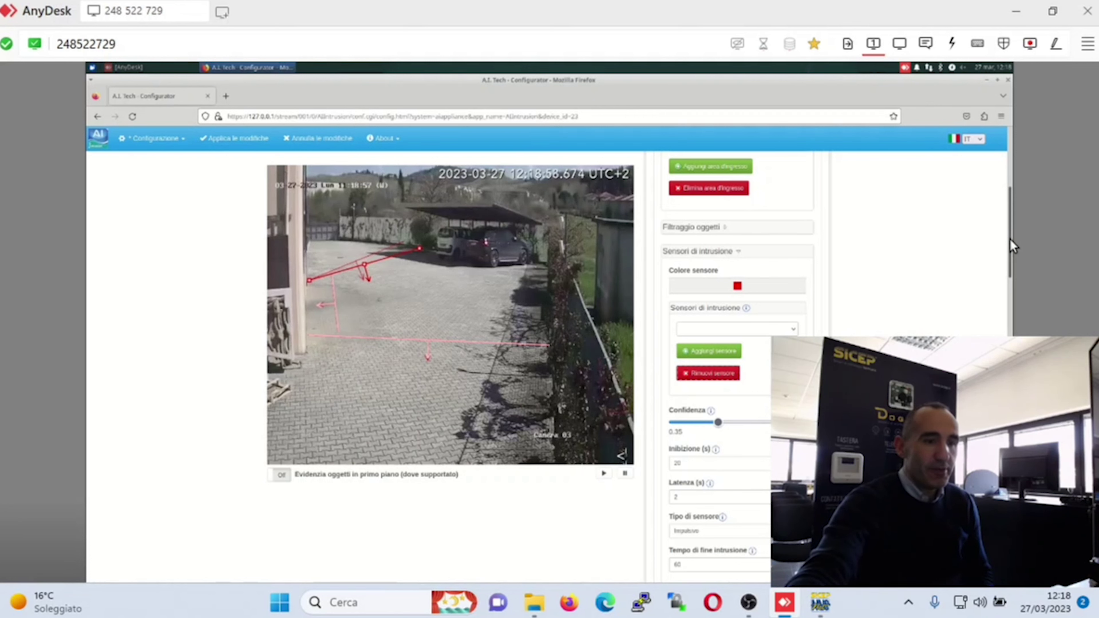
{"action": "left_click_drag", "start_coordinate": [1012, 227], "coordinate": [1023, 166]}
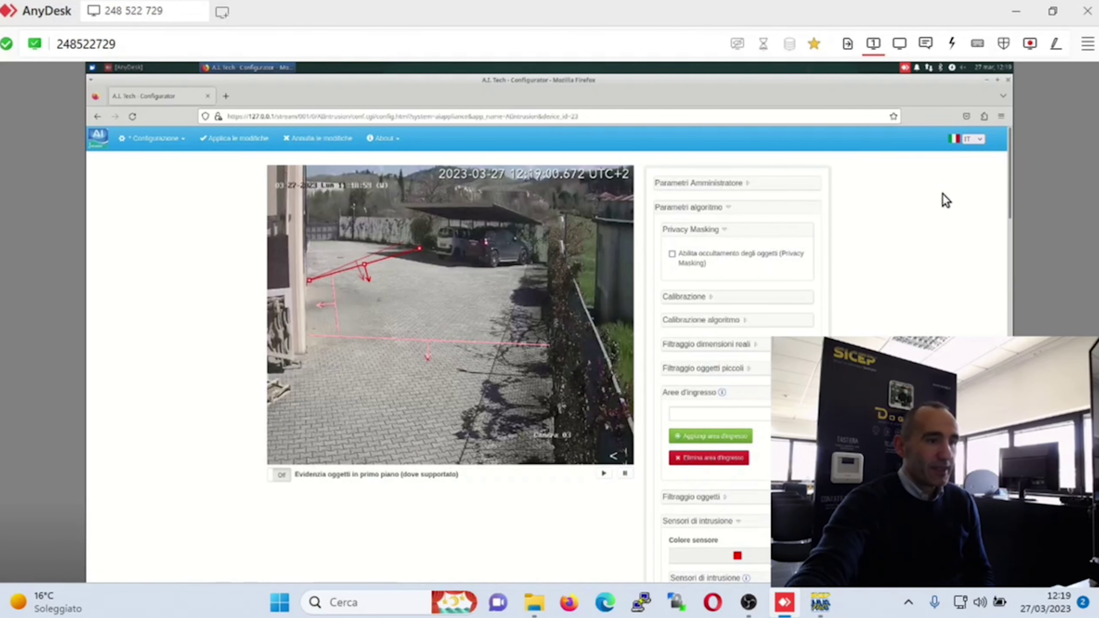
{"action": "left_click", "coordinate": [711, 303]}
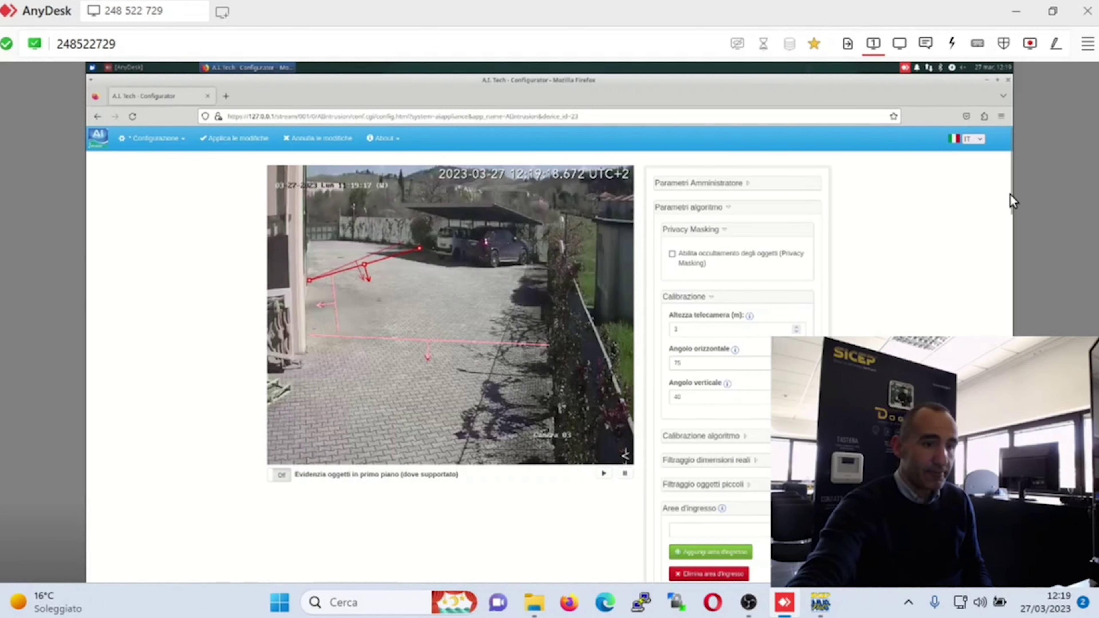
{"action": "left_click_drag", "start_coordinate": [1012, 200], "coordinate": [1009, 223]}
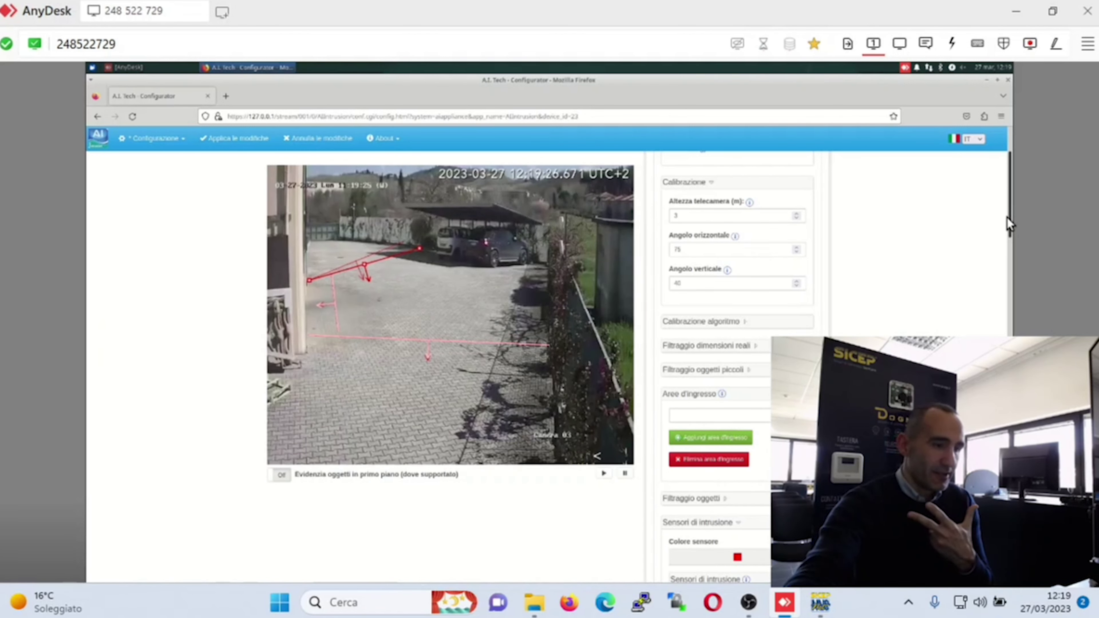
{"action": "left_click_drag", "start_coordinate": [1009, 226], "coordinate": [1008, 229]}
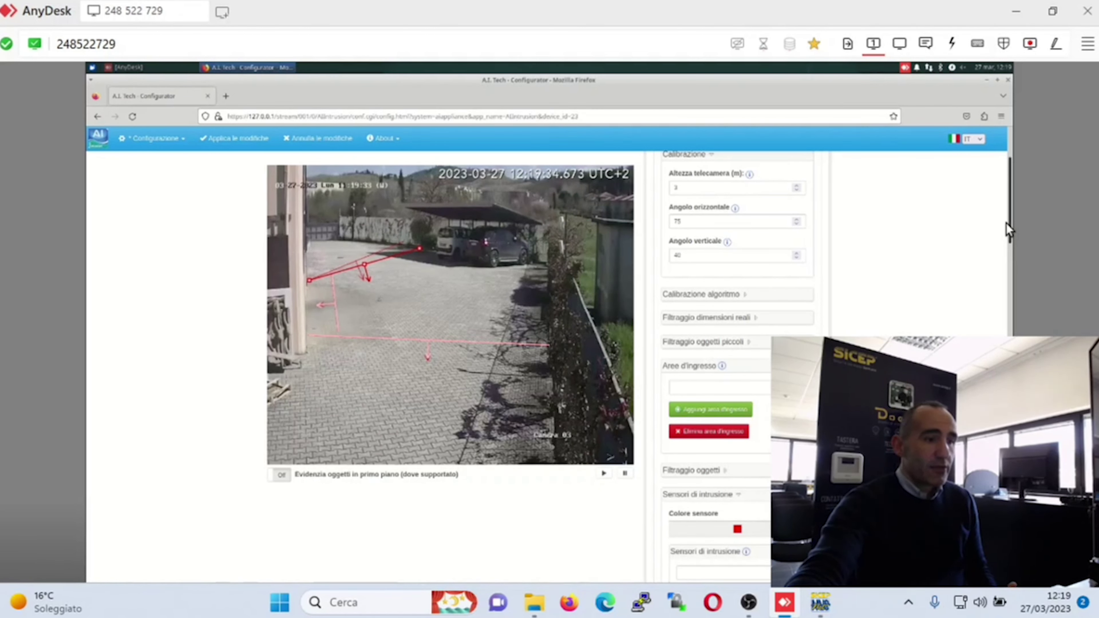
{"action": "scroll", "coordinate": [1005, 222], "scroll_direction": "down", "scroll_amount": 1}
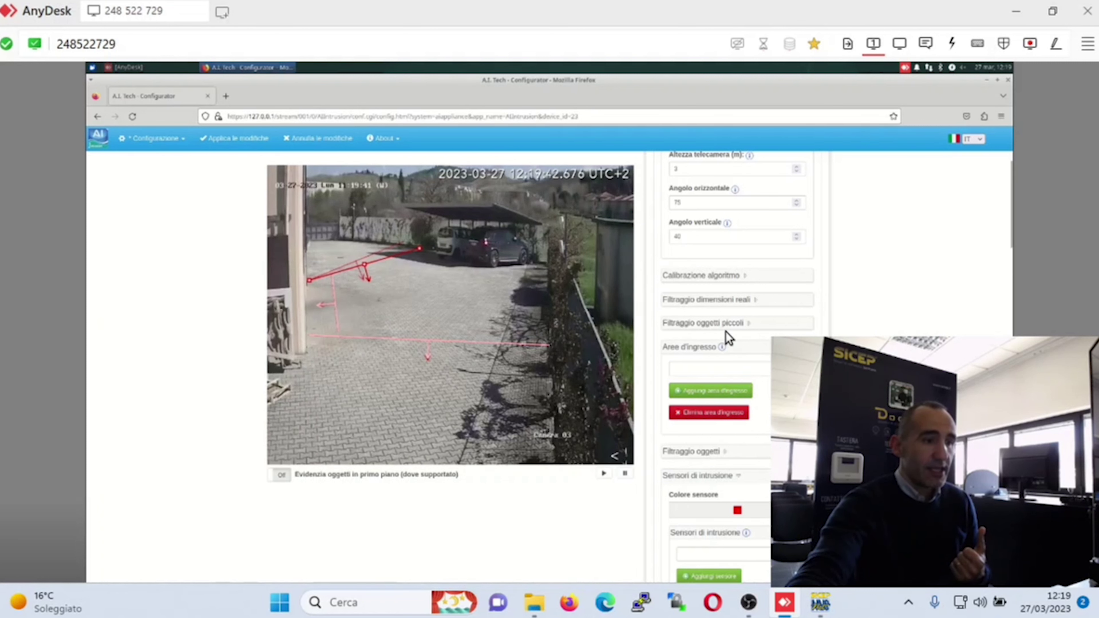
Step: Show the Filtraggio dimensioni reali and Filtraggio oggetti piccoli parameters and examine their height limits and object size percentages
{"action": "left_click", "coordinate": [759, 305]}
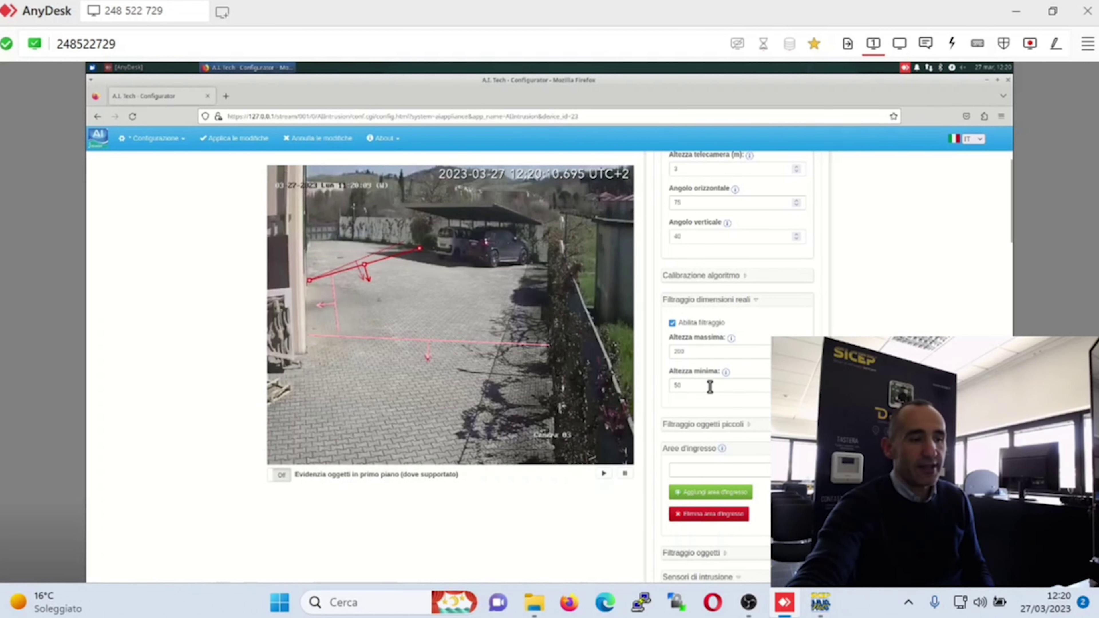
{"action": "left_click", "coordinate": [752, 425]}
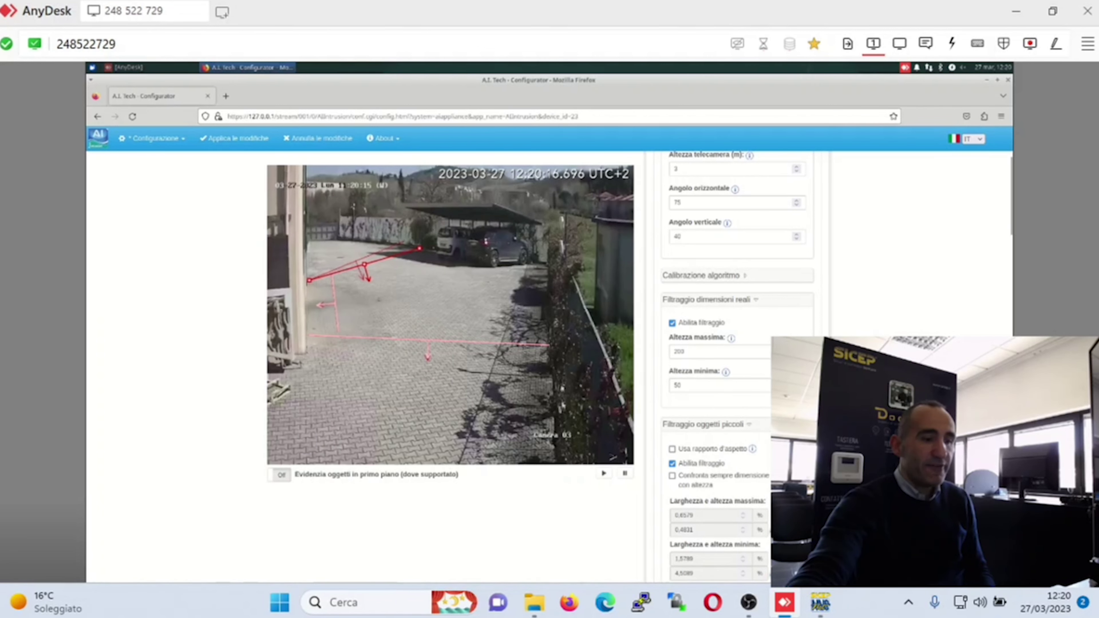
{"action": "scroll", "coordinate": [1012, 247], "scroll_direction": "down", "scroll_amount": 4}
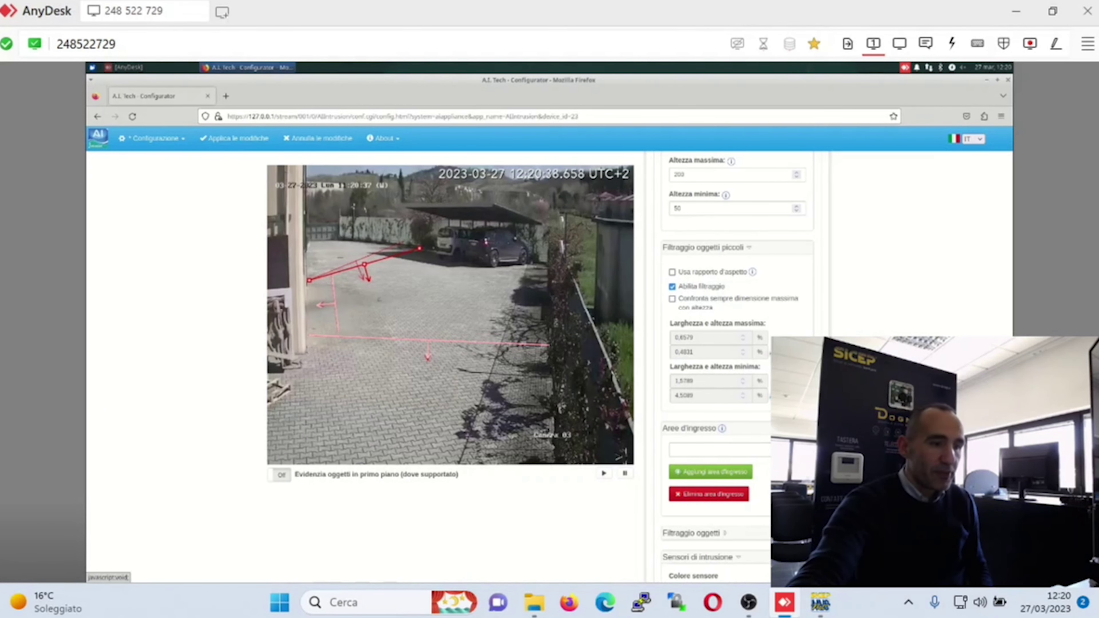
Step: Redraw the maximum object size for Filtraggio oggetti piccoli over the near paved yard, about 10% of the image wide
{"action": "mouse_move", "coordinate": [703, 297]}
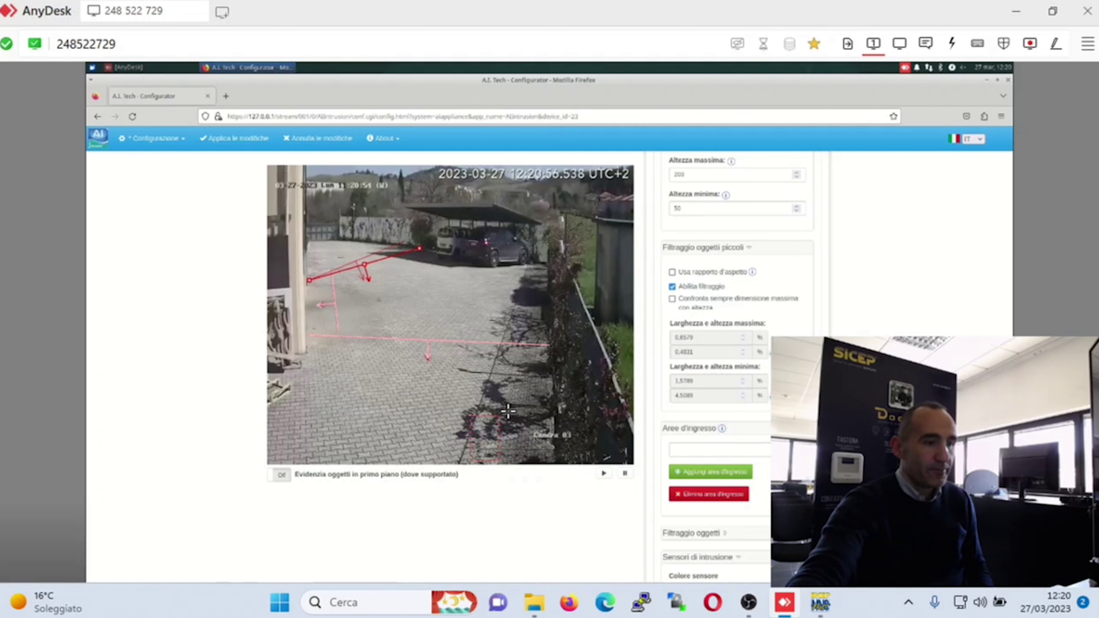
{"action": "left_click_drag", "start_coordinate": [508, 411], "coordinate": [508, 411]}
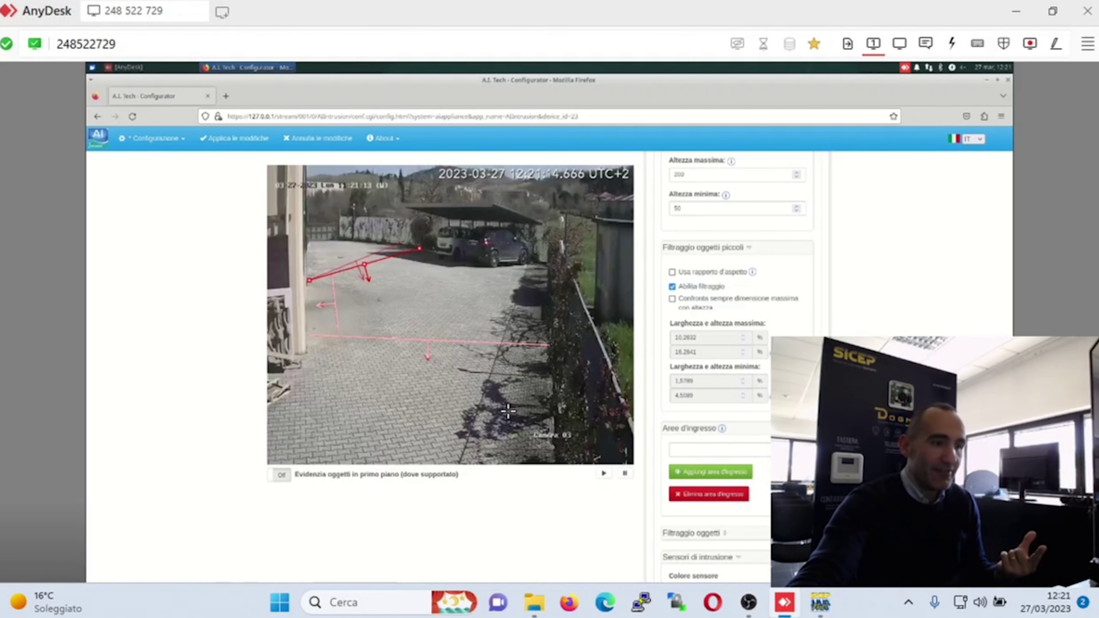
Step: Show the Filtraggio oggetti parameters and examine the enabled object classes and the classification sensitivity
{"action": "left_click", "coordinate": [728, 536]}
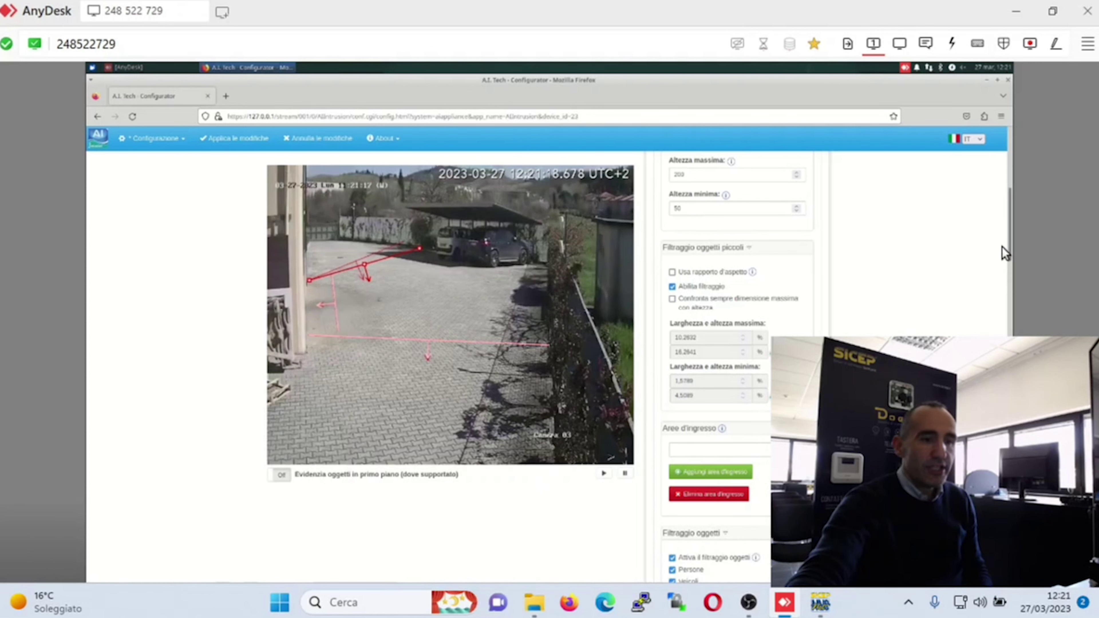
{"action": "left_click_drag", "start_coordinate": [1009, 237], "coordinate": [1003, 285]}
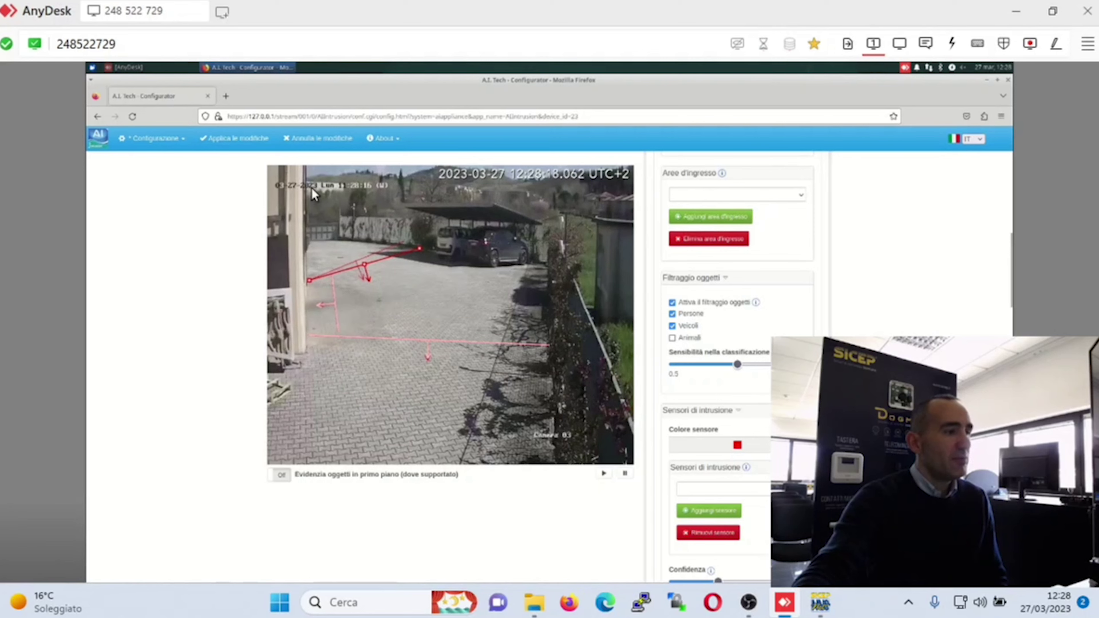
Step: Apply the camera's configuration changes and return to the AI-Appliance home page
{"action": "left_click", "coordinate": [225, 139]}
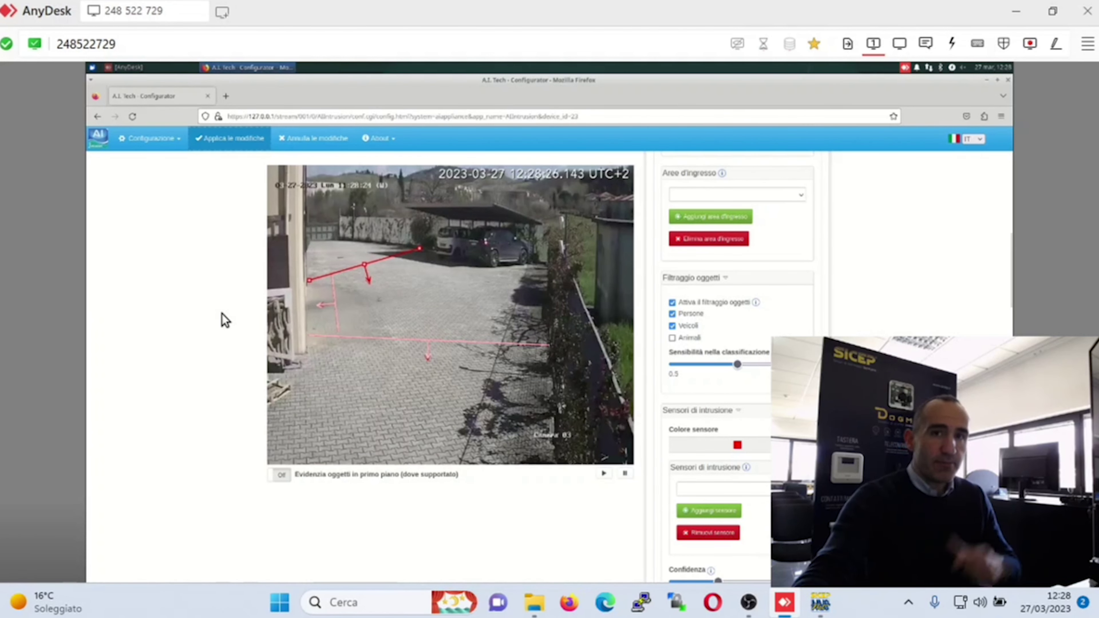
{"action": "left_click", "coordinate": [97, 115]}
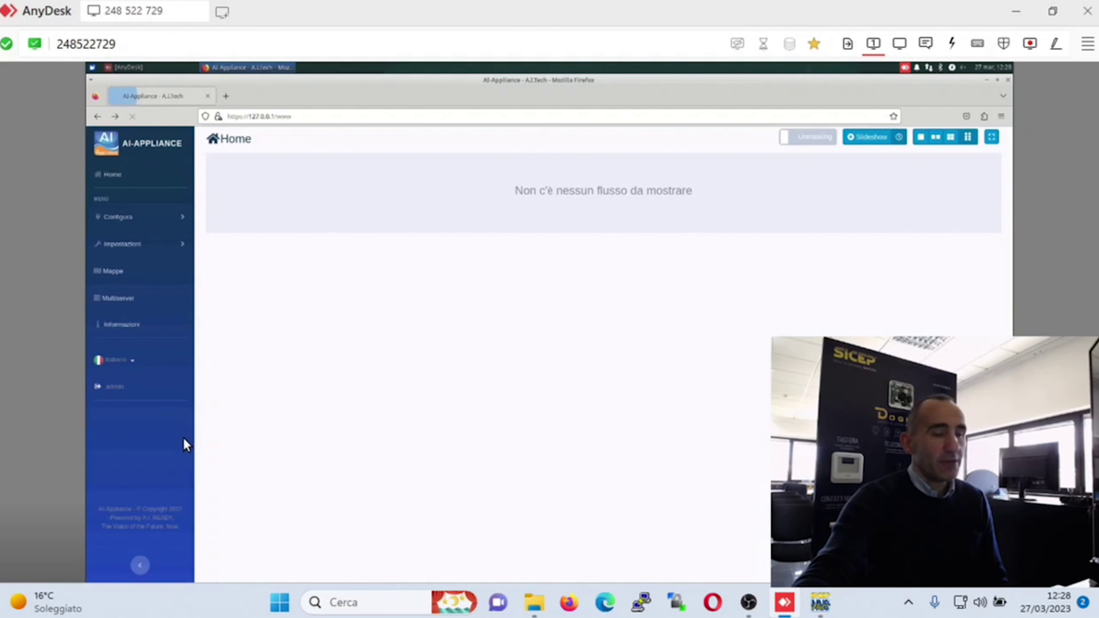